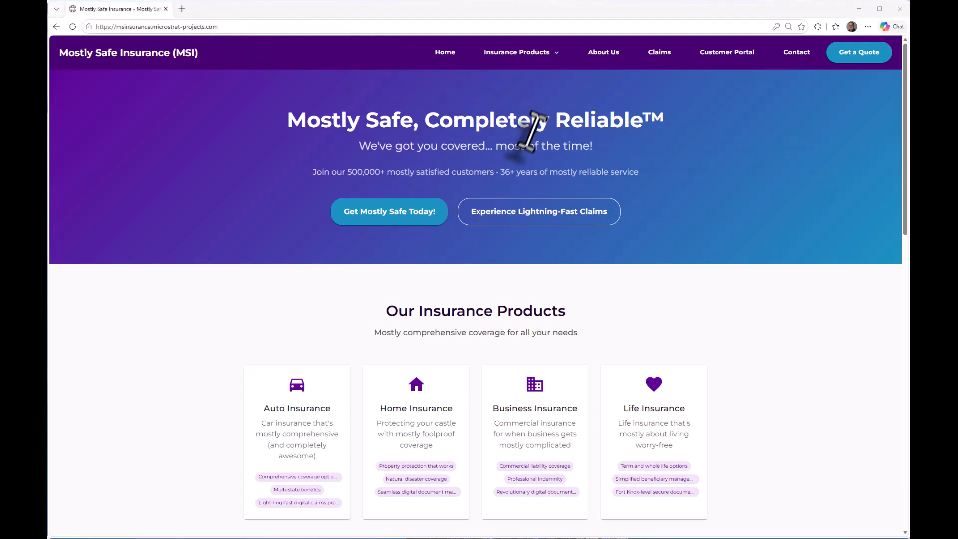
- Open the details of the first claim in Claims Management and view its documents in Panorama
left_click(661, 56)
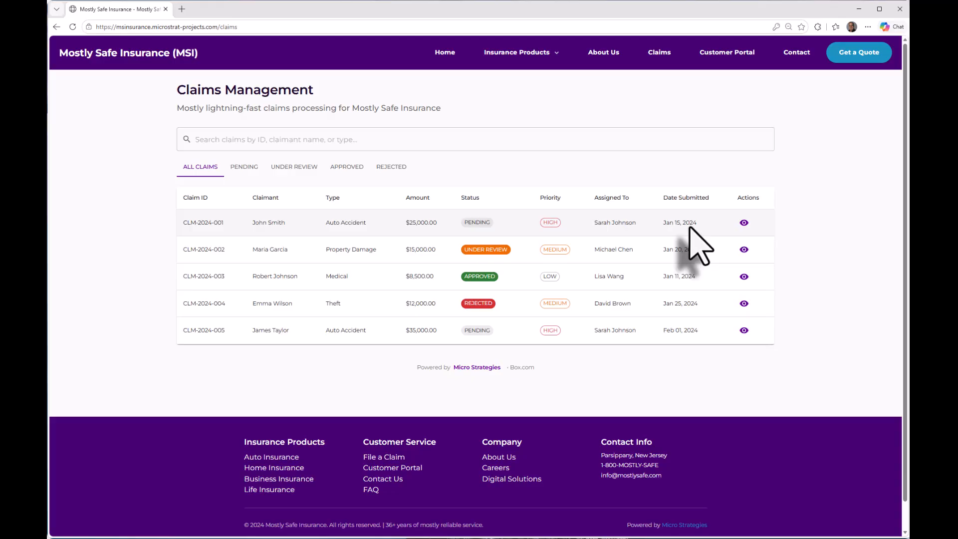
left_click(744, 223)
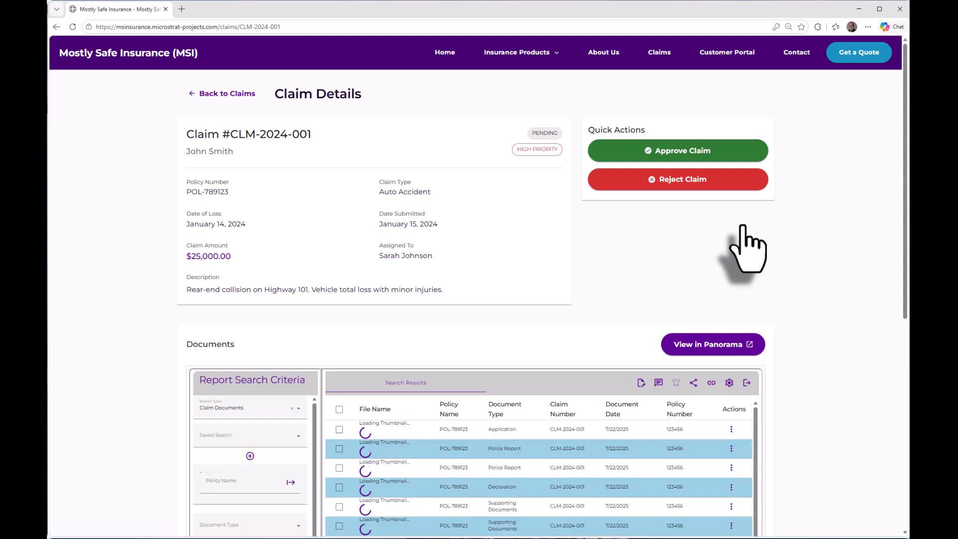
scroll(748, 245, "down", 2)
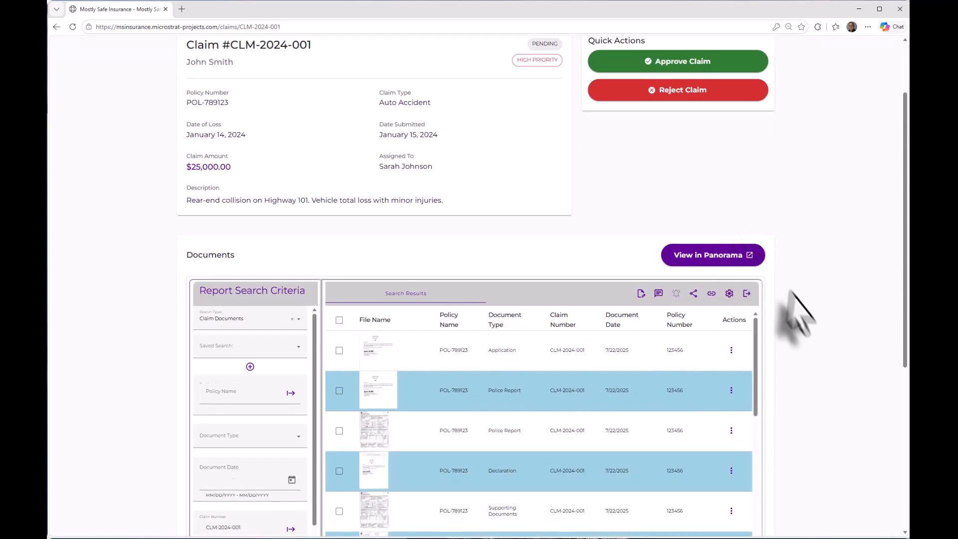
scroll(801, 320, "down", 3)
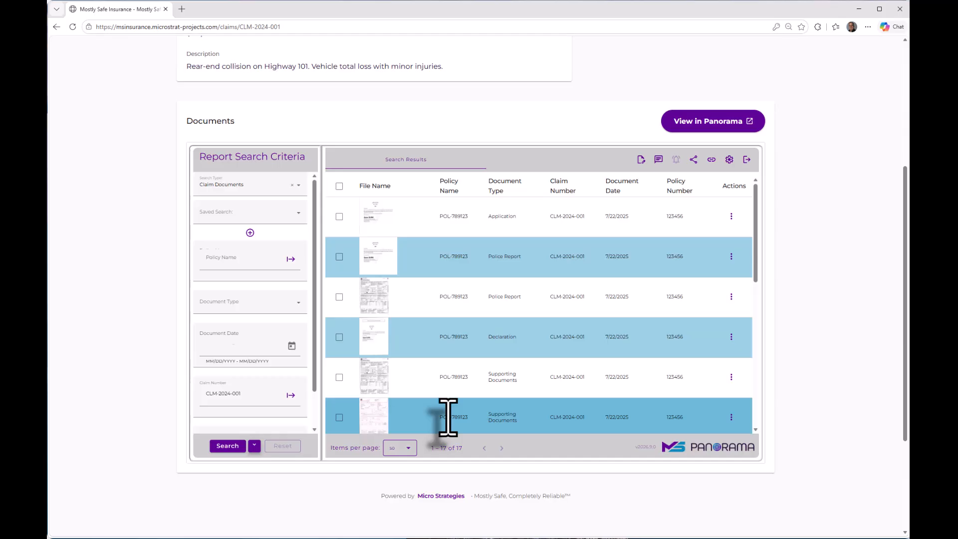
left_click(707, 124)
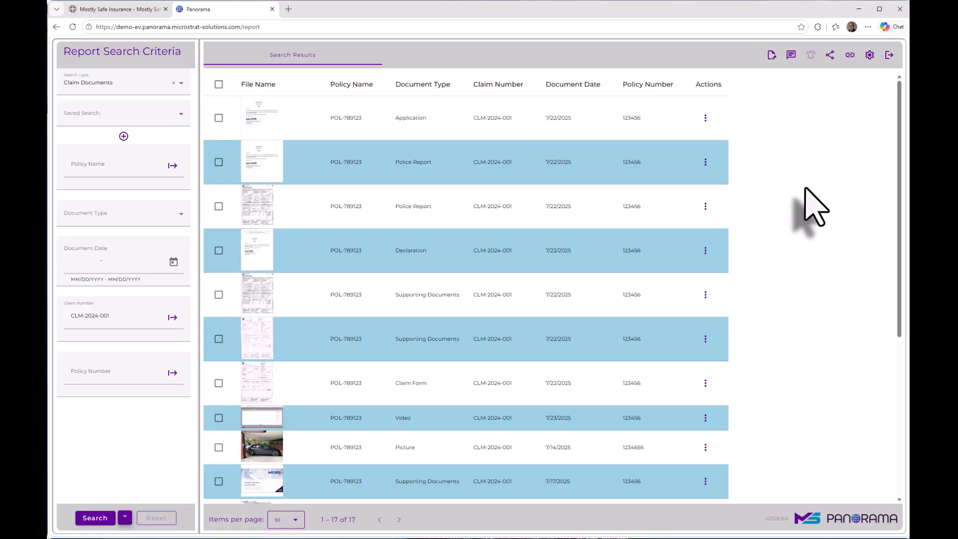
- Open the profile of the Application document and show its page thumbnails
left_click(705, 118)
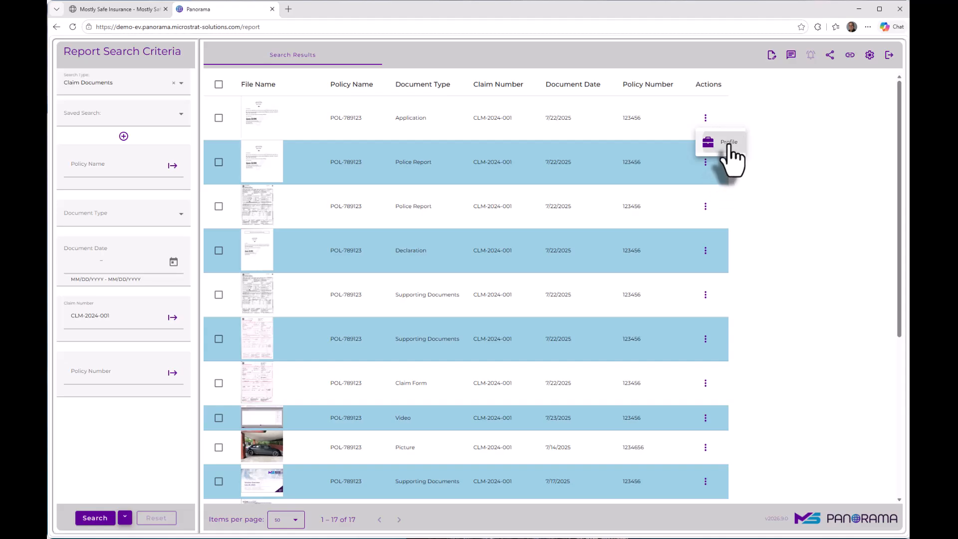
left_click(723, 143)
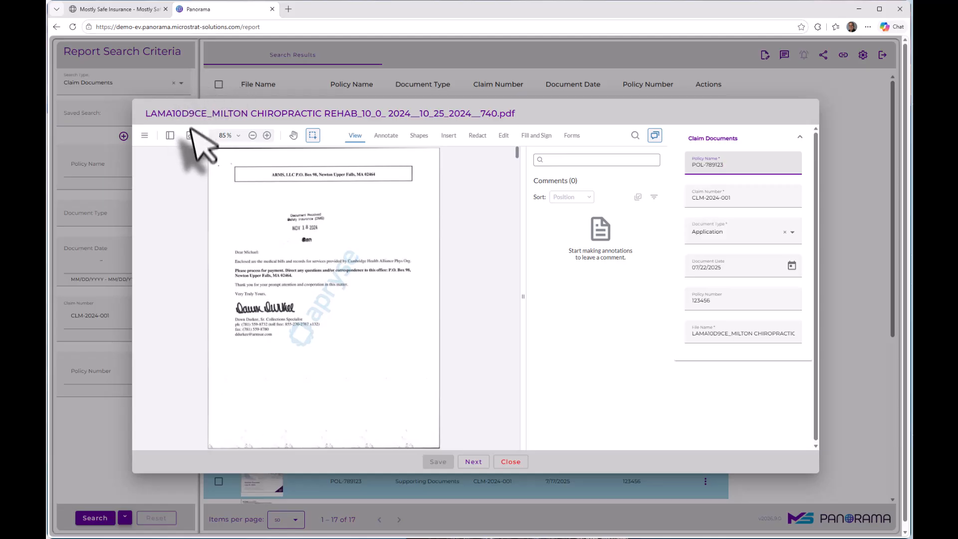
left_click(170, 135)
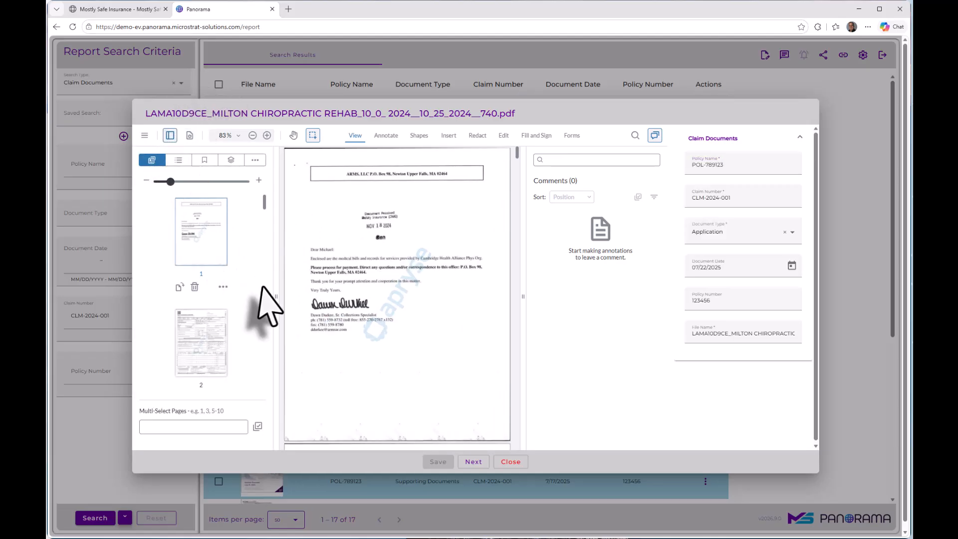
- Rotate page 3 of the Application document by 180 degrees so it reads upright
scroll(258, 269, "down", 2)
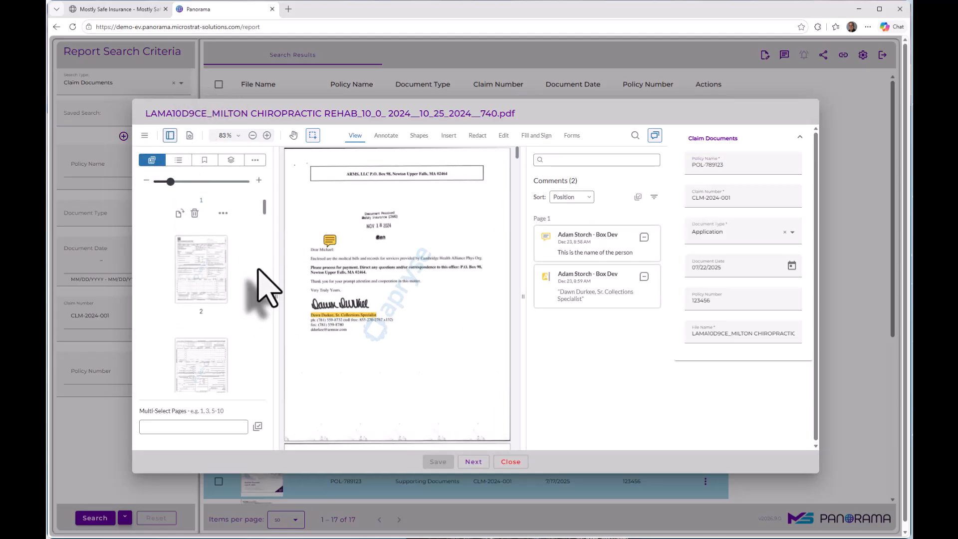
scroll(257, 278, "down", 2)
left_click(216, 304)
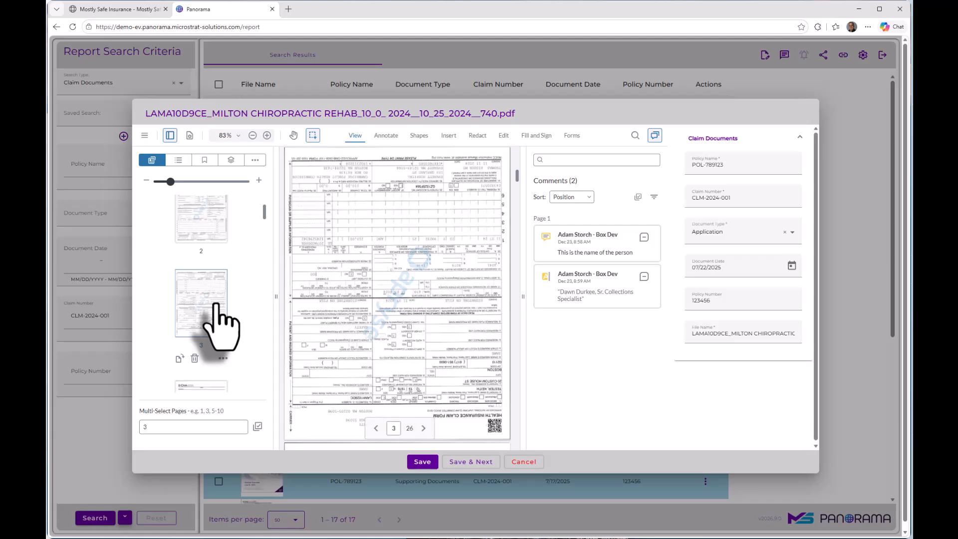
left_click(177, 359)
left_click(177, 357)
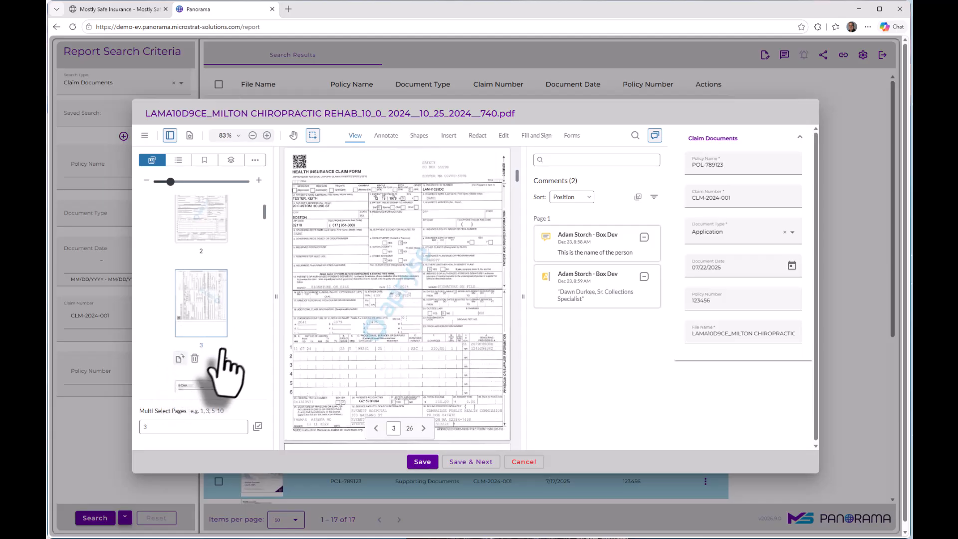
- Turn on multi-page selection in the Application document and select pages 3, 4, 7 and 8
left_click(258, 427)
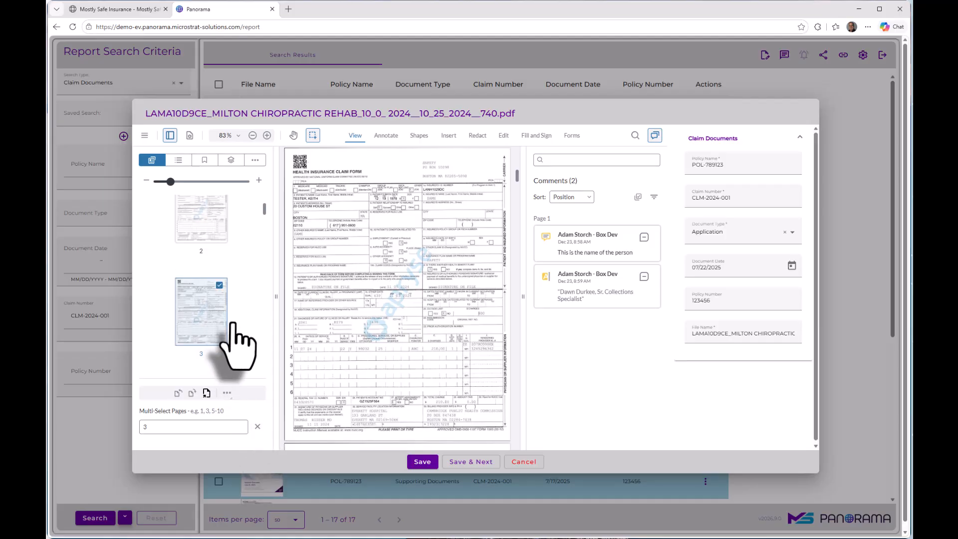
scroll(232, 323, "down", 2)
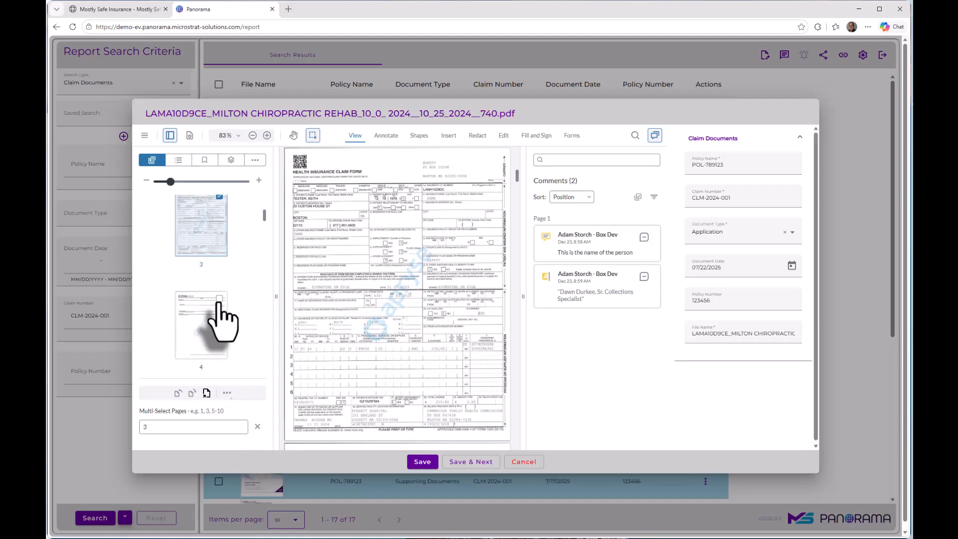
left_click(219, 299)
scroll(244, 344, "down", 3)
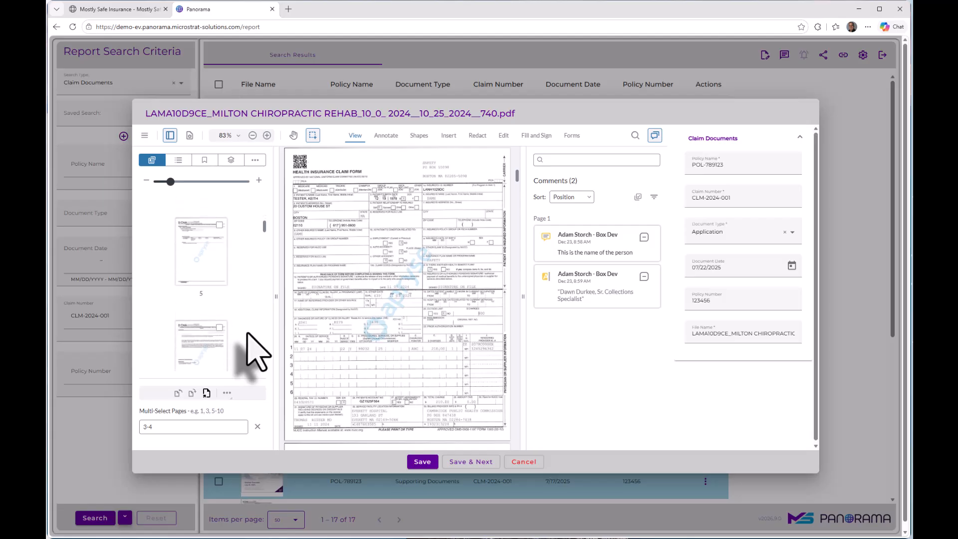
scroll(257, 354, "down", 3)
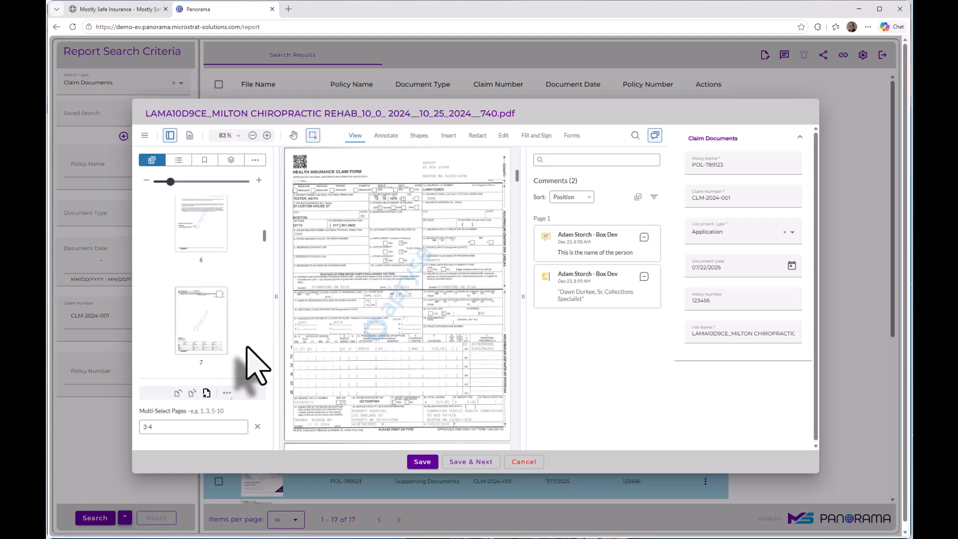
left_click(218, 295)
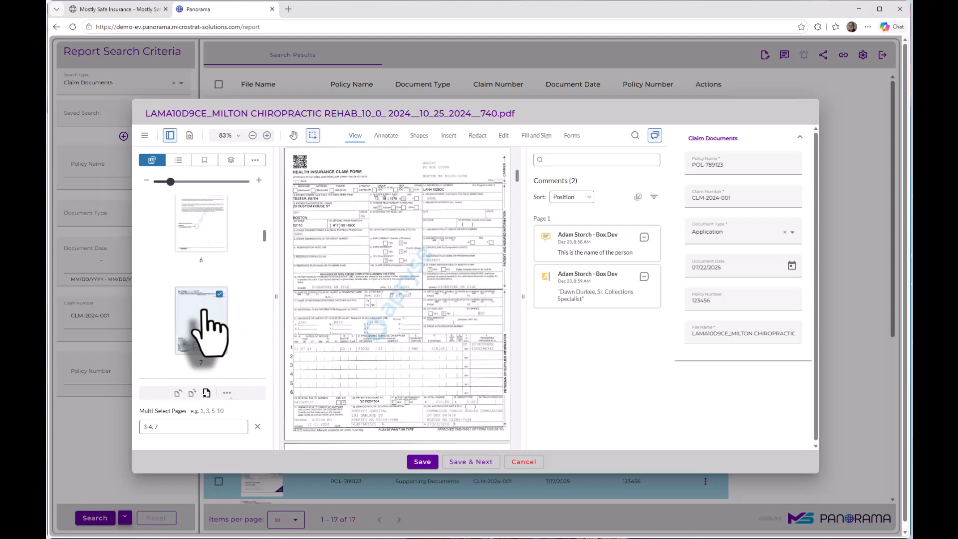
scroll(207, 314, "down", 2)
left_click(202, 303)
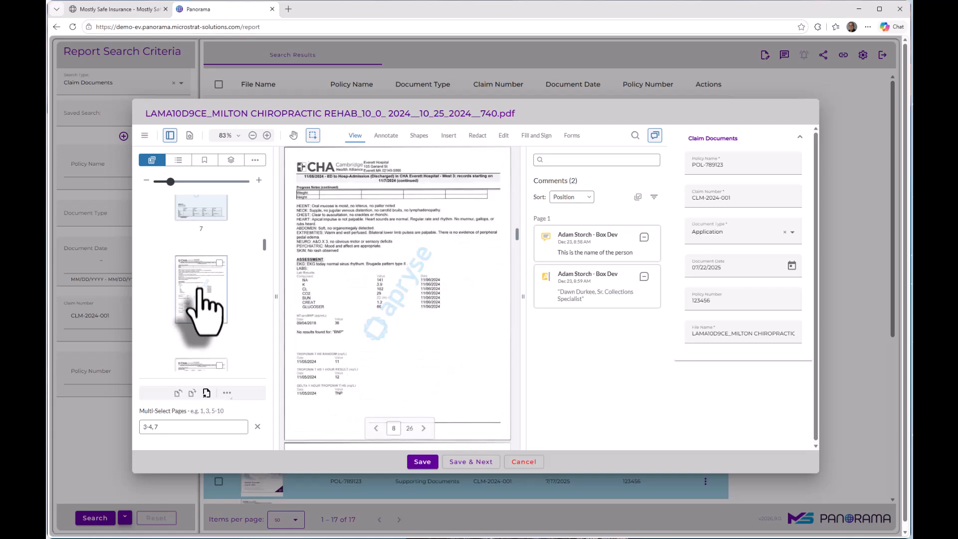
left_click(220, 263)
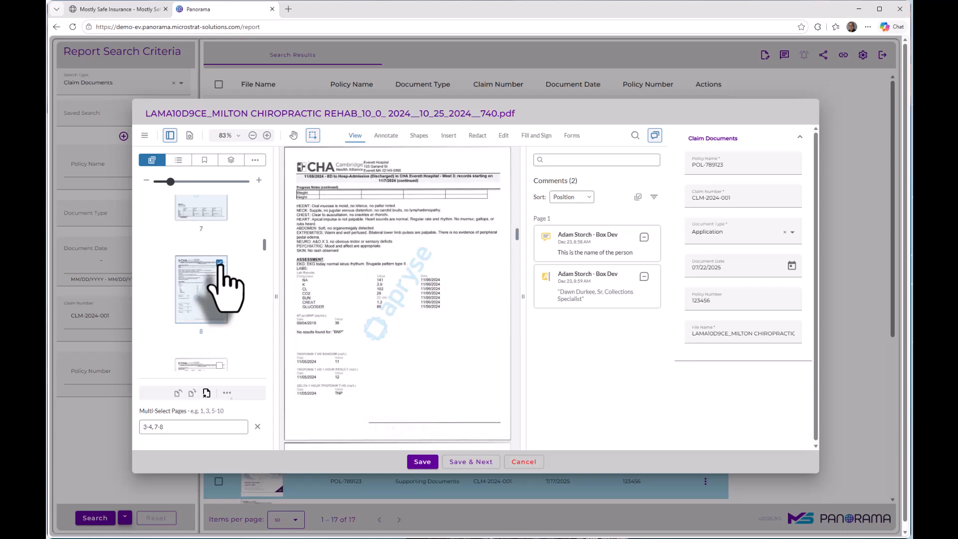
- Extract the selected pages to Box, then save the document and move on to the following one
left_click(206, 393)
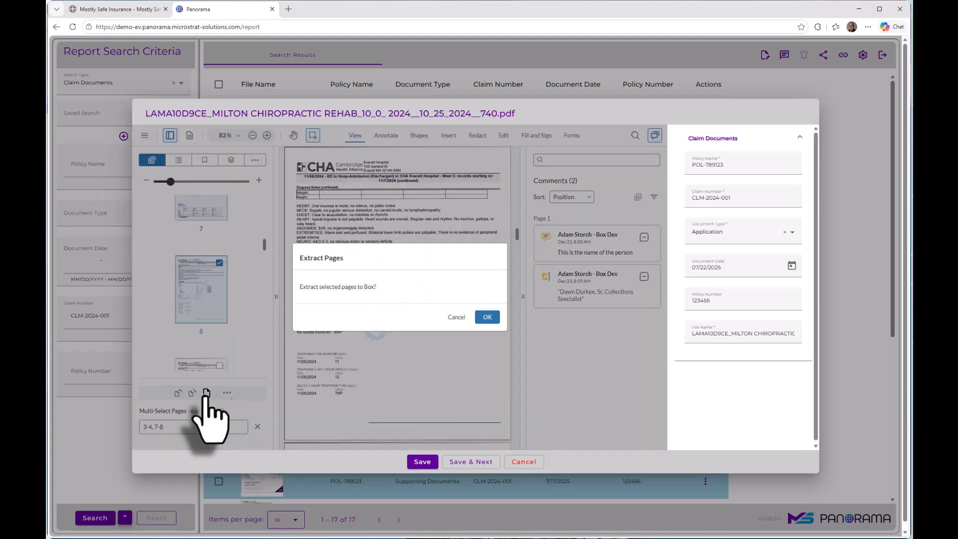
left_click(487, 318)
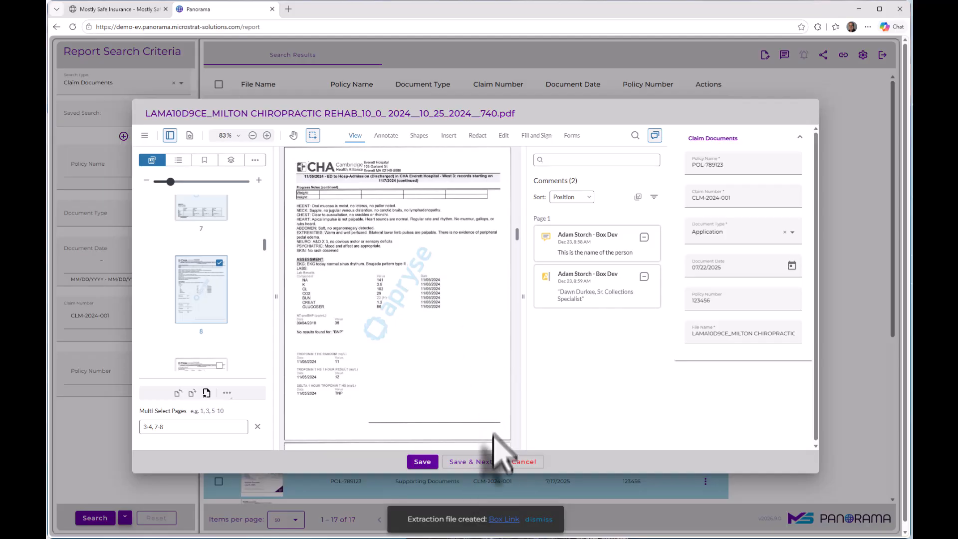
left_click(540, 519)
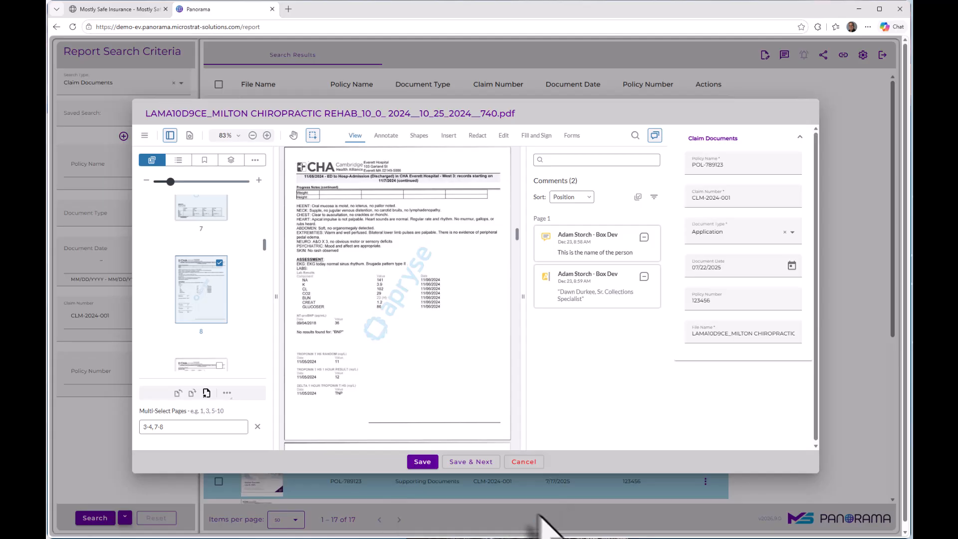
left_click(469, 461)
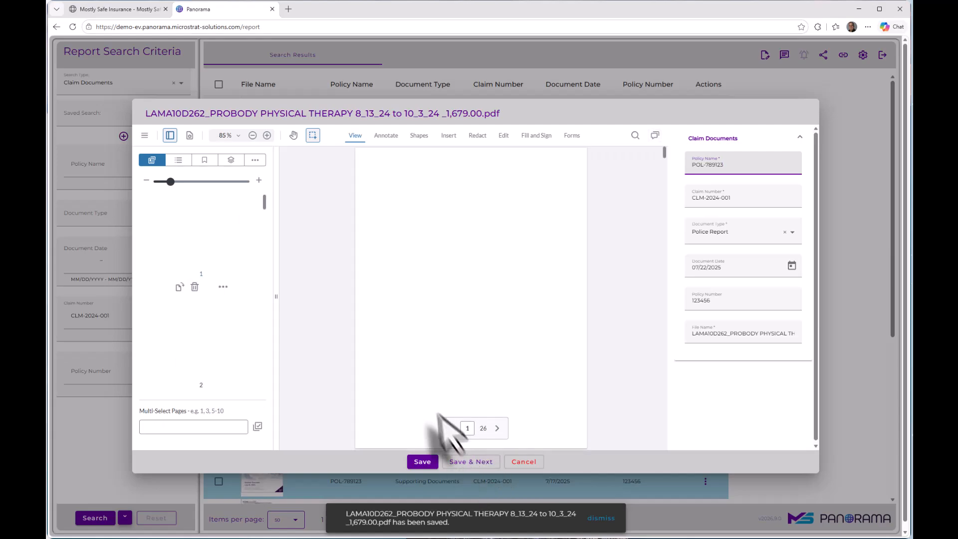
- Rotate page 2 of the Police Report document by 180 degrees so it reads upright
scroll(379, 339, "down", 10)
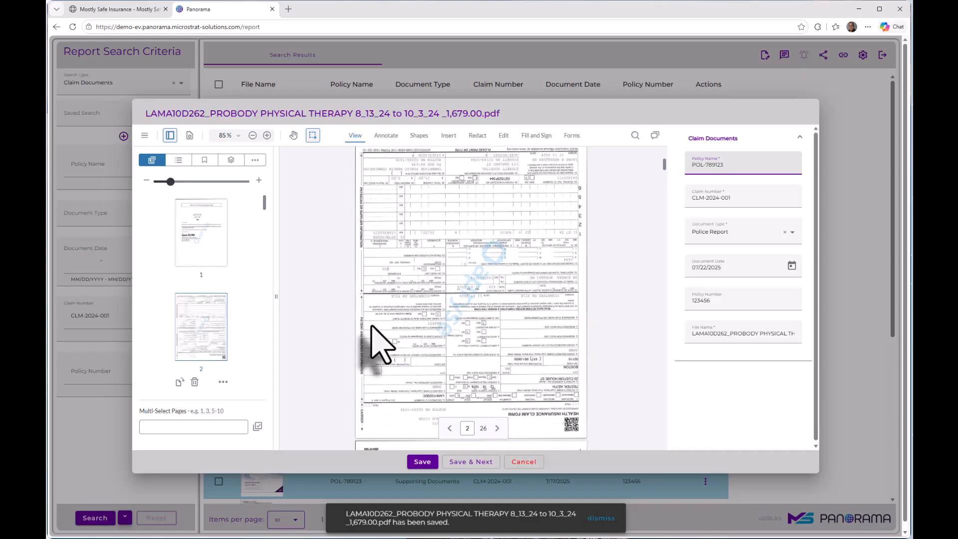
left_click(180, 382)
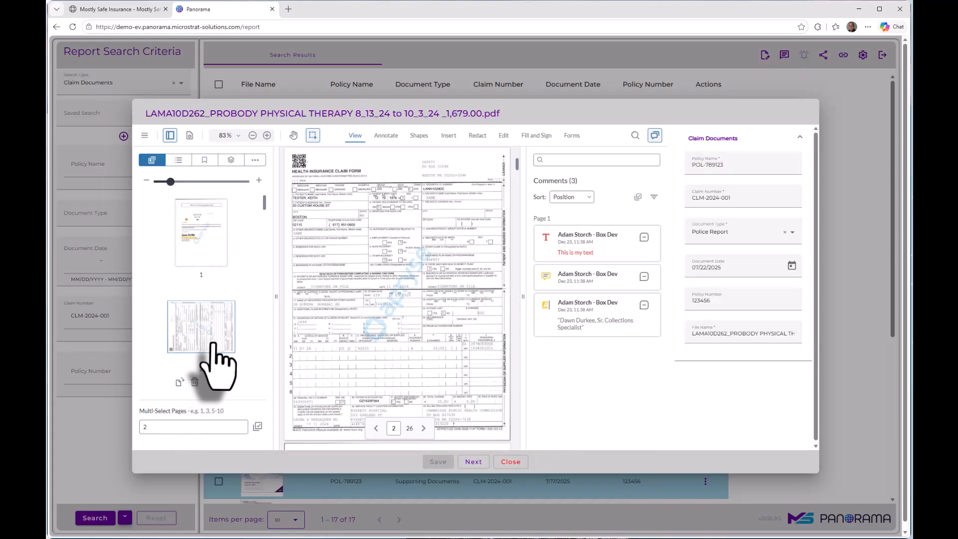
left_click(180, 382)
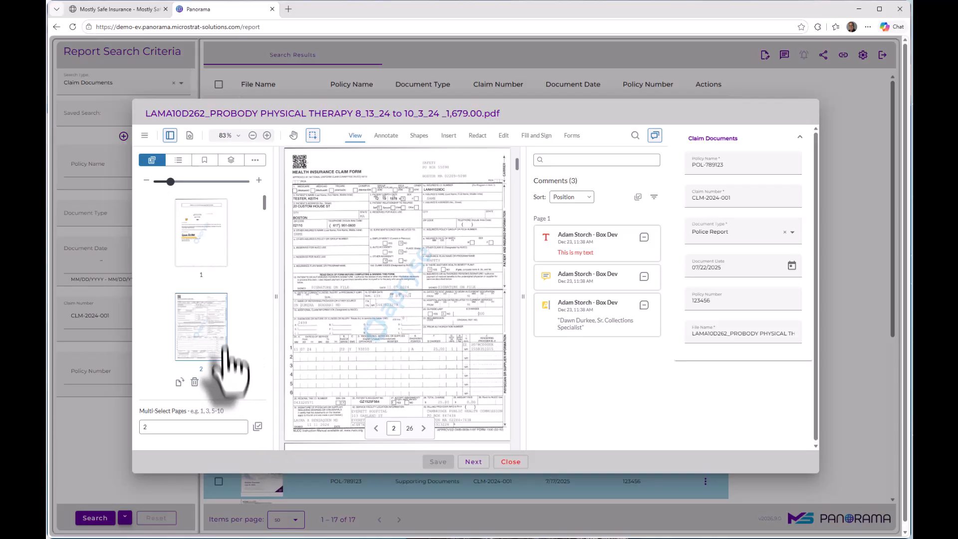
- Turn on multi-page selection in the Police Report document and select pages 2, 6 and 8
left_click(258, 426)
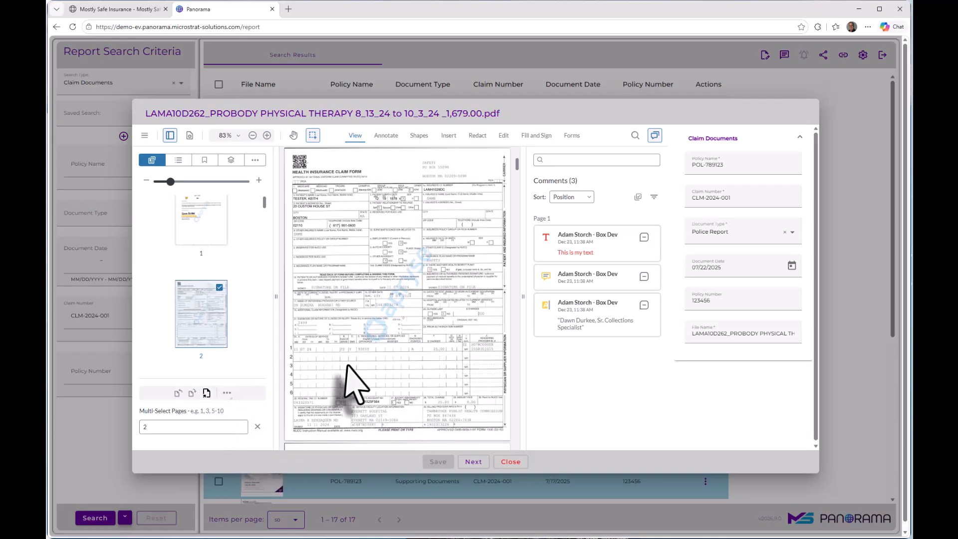
scroll(348, 385, "down", 3)
scroll(349, 385, "down", 2)
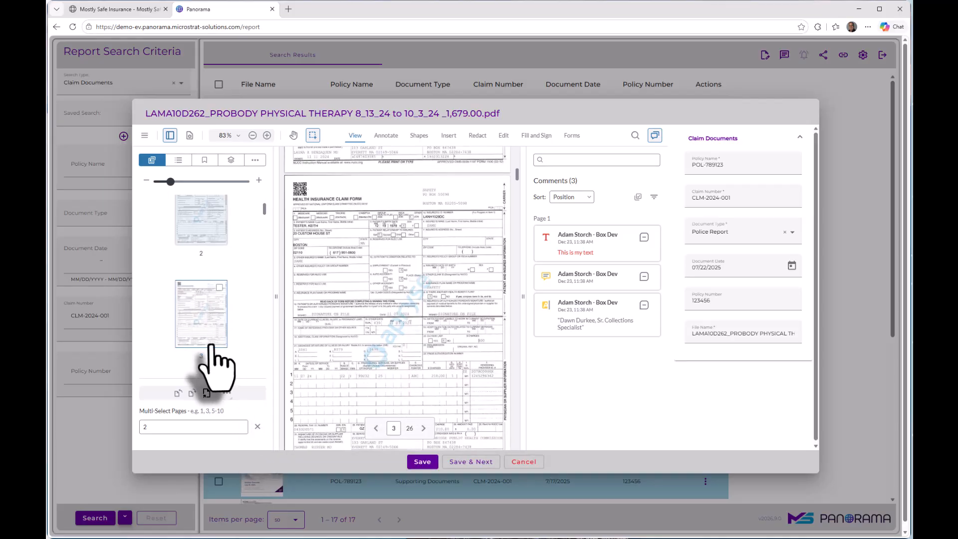
scroll(213, 363, "down", 3)
scroll(222, 364, "down", 2)
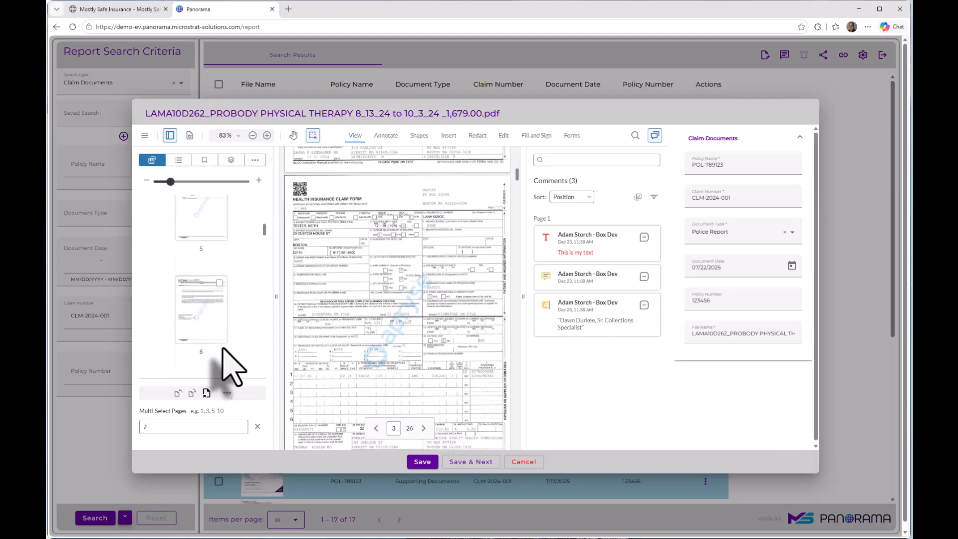
left_click(221, 283)
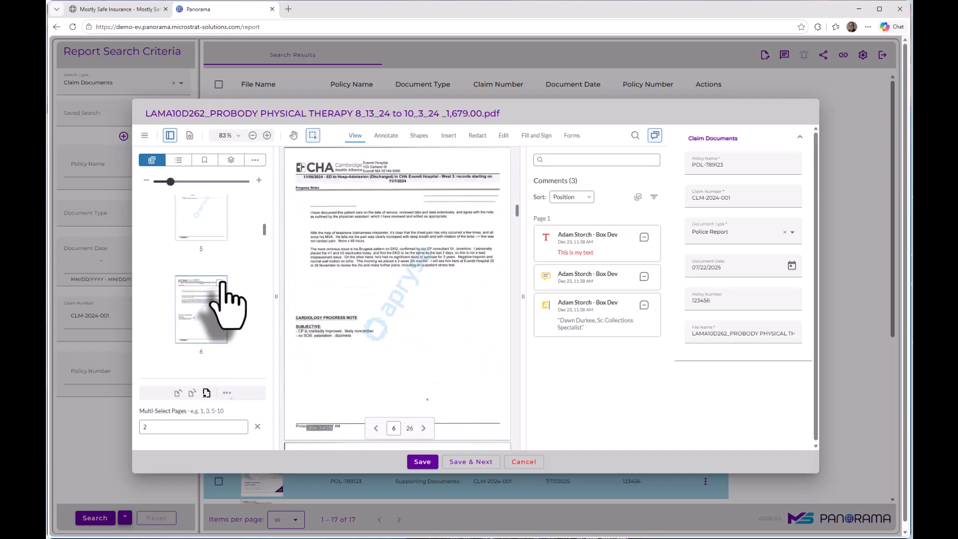
scroll(242, 312, "down", 3)
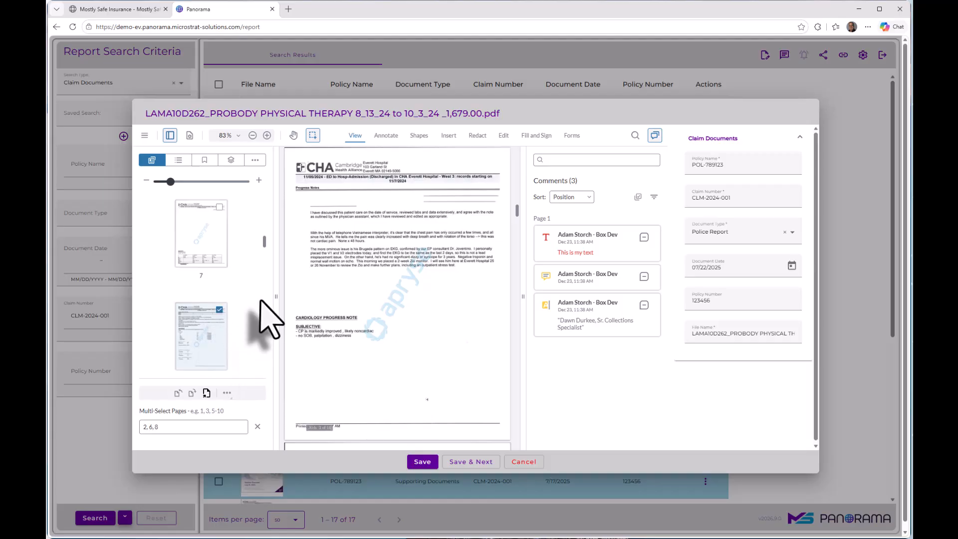
- Extract the selected Police Report pages to Box and close the document without saving its changes
left_click(206, 393)
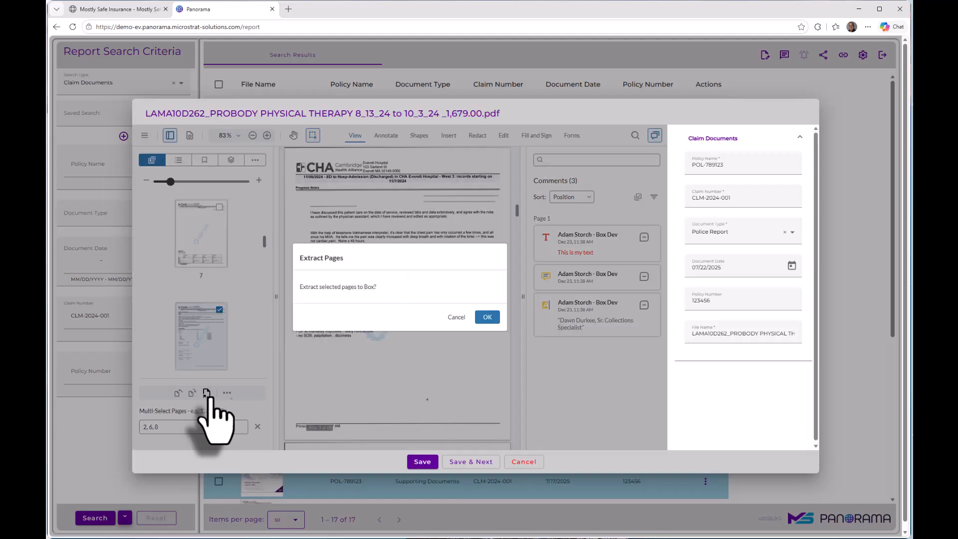
left_click(487, 317)
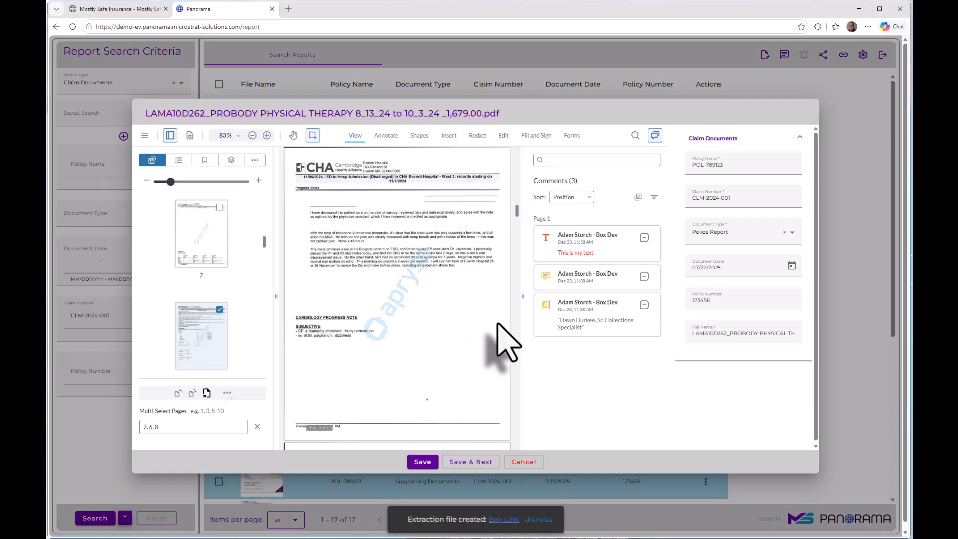
left_click(541, 520)
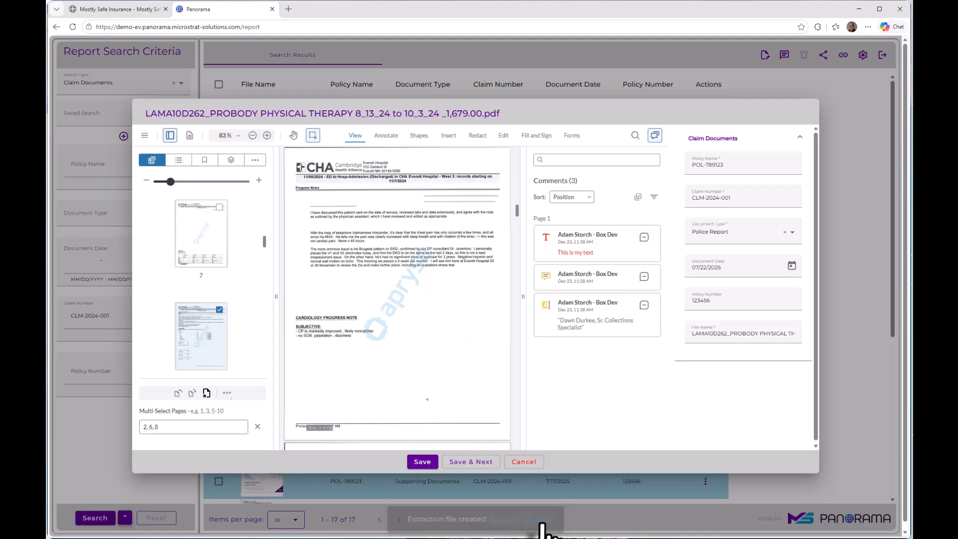
left_click(523, 462)
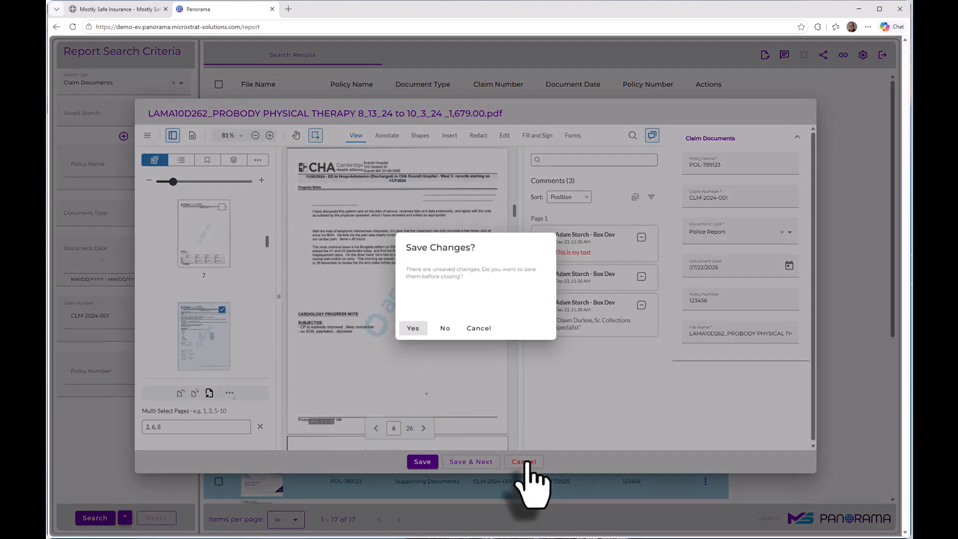
left_click(434, 325)
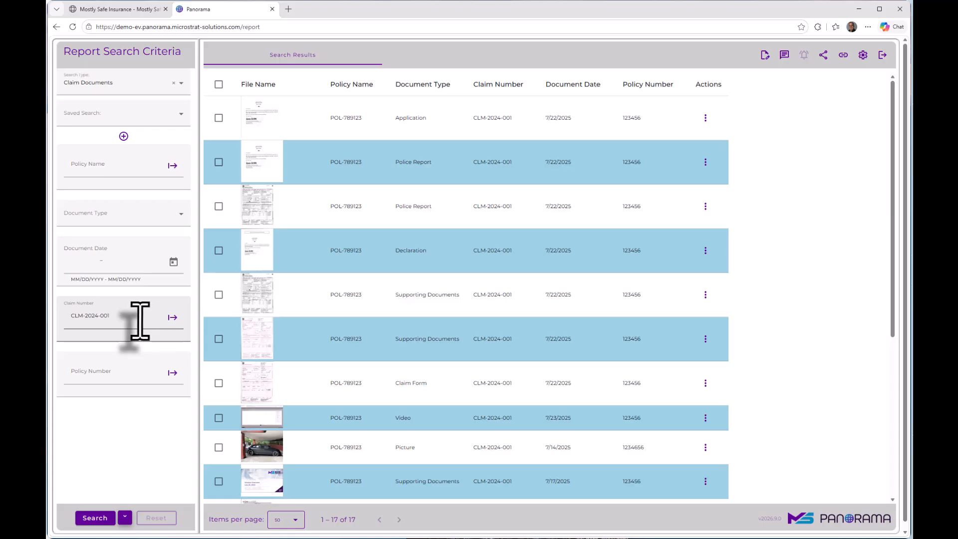
- Narrow the claim document search to the document type Extract and run the search
left_click(131, 220)
scroll(131, 320, "down", 2)
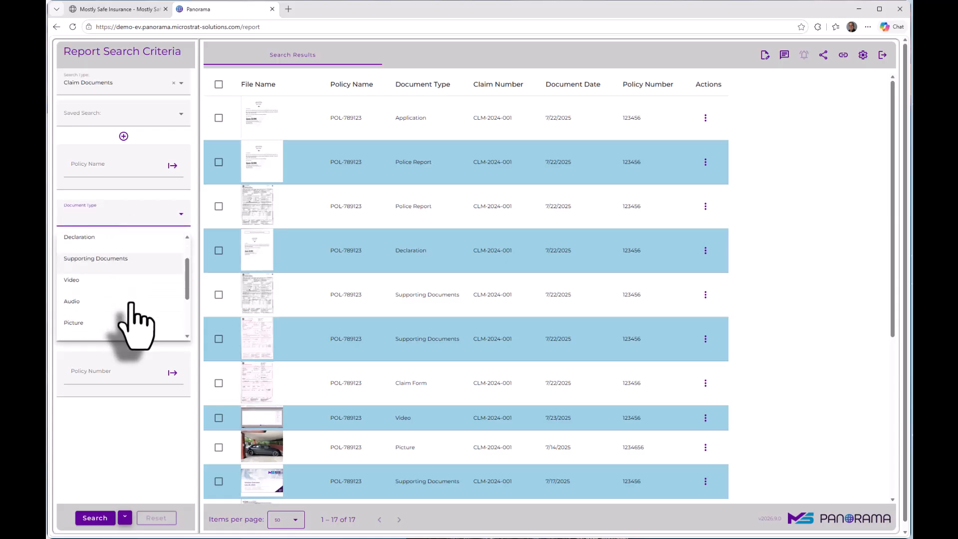
scroll(130, 324, "down", 2)
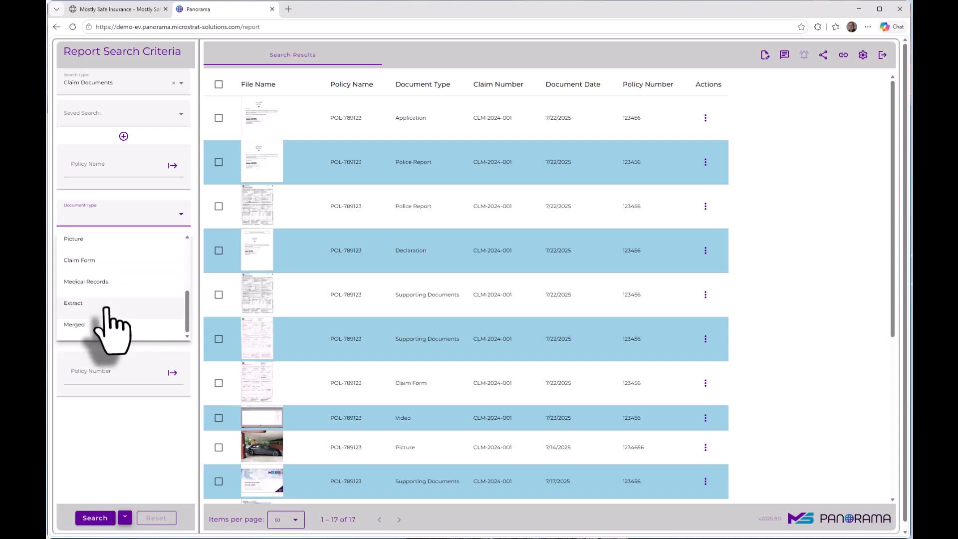
left_click(106, 305)
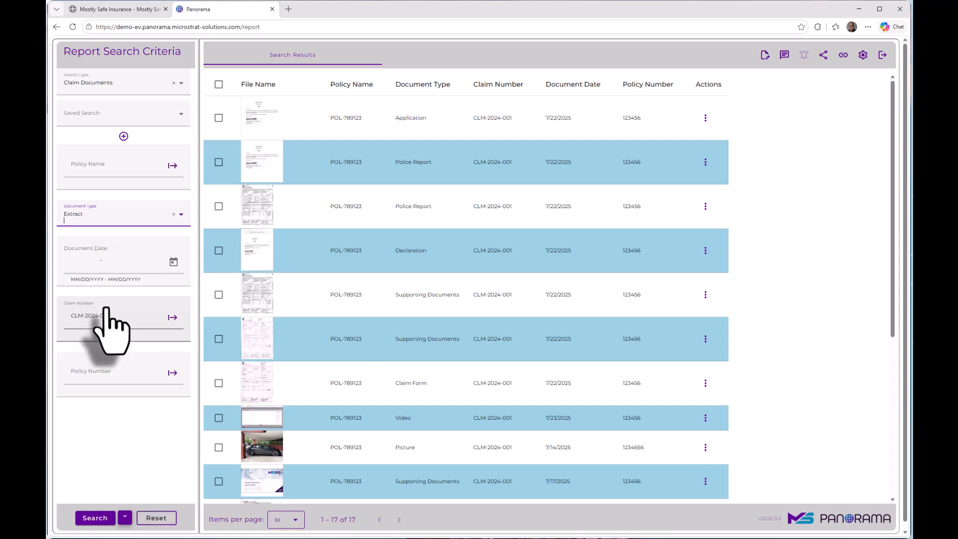
left_click(95, 517)
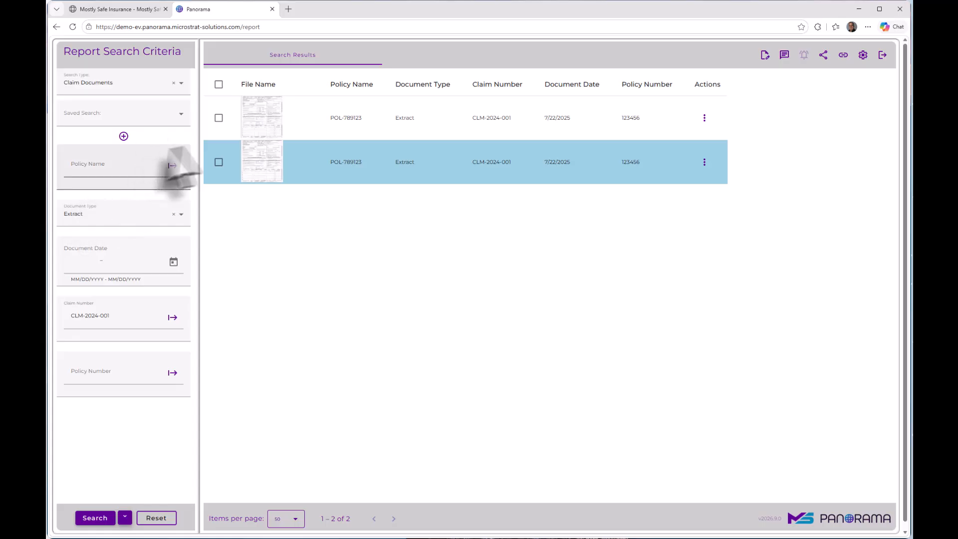
- Select both extracted documents, merge them into a single PDF and check the merge job's notification
left_click(218, 118)
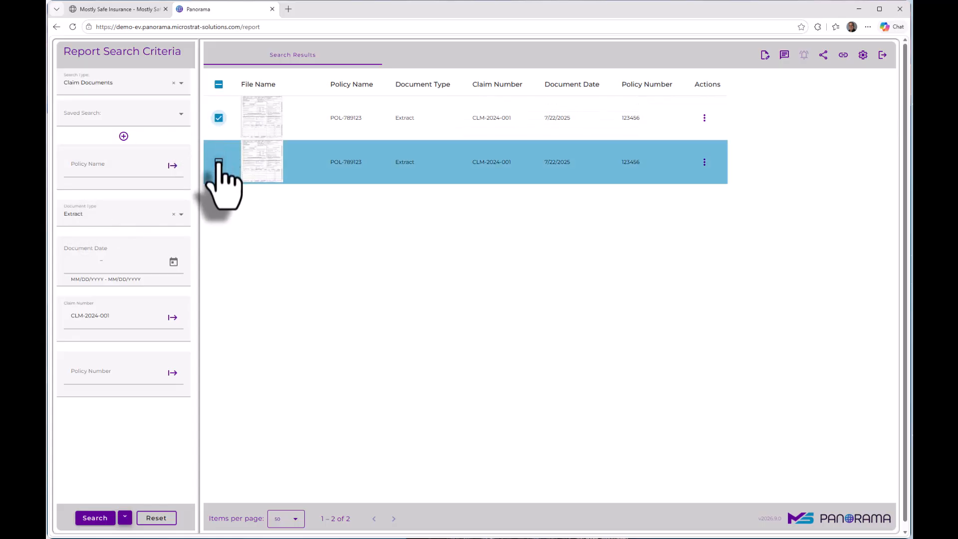
left_click(823, 55)
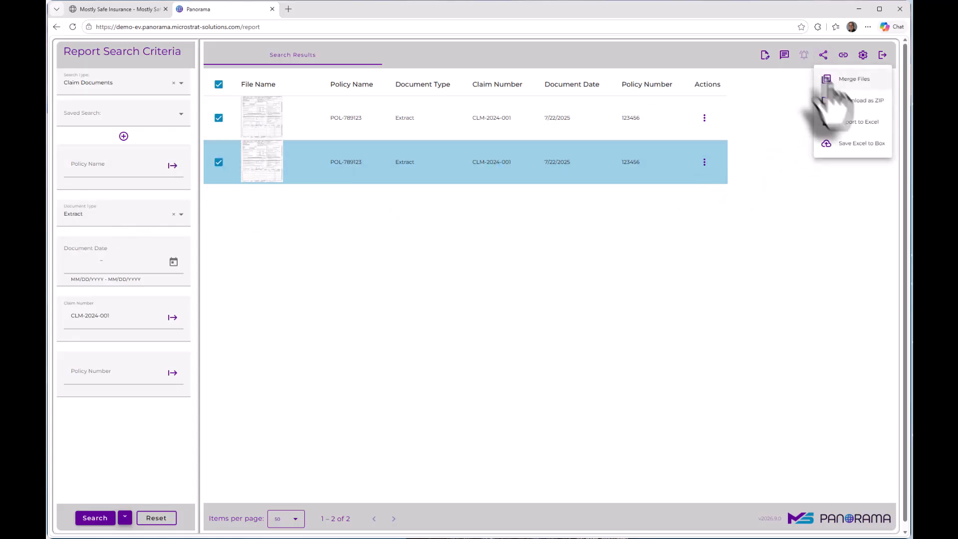
left_click(854, 79)
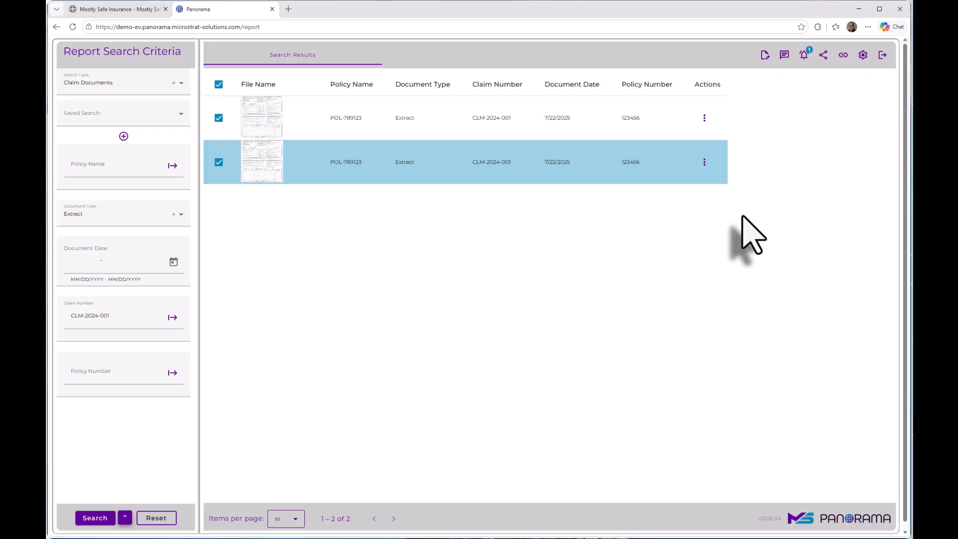
left_click(808, 56)
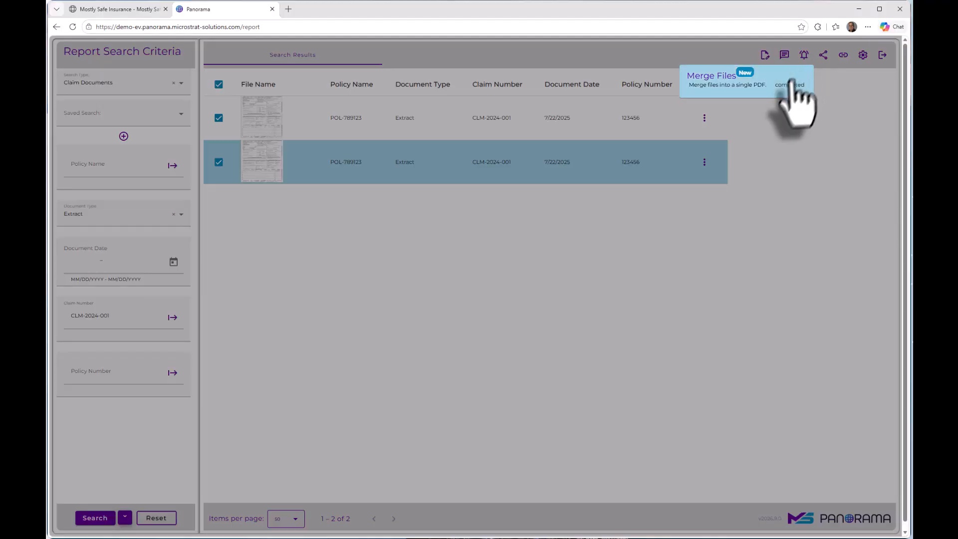
left_click(770, 131)
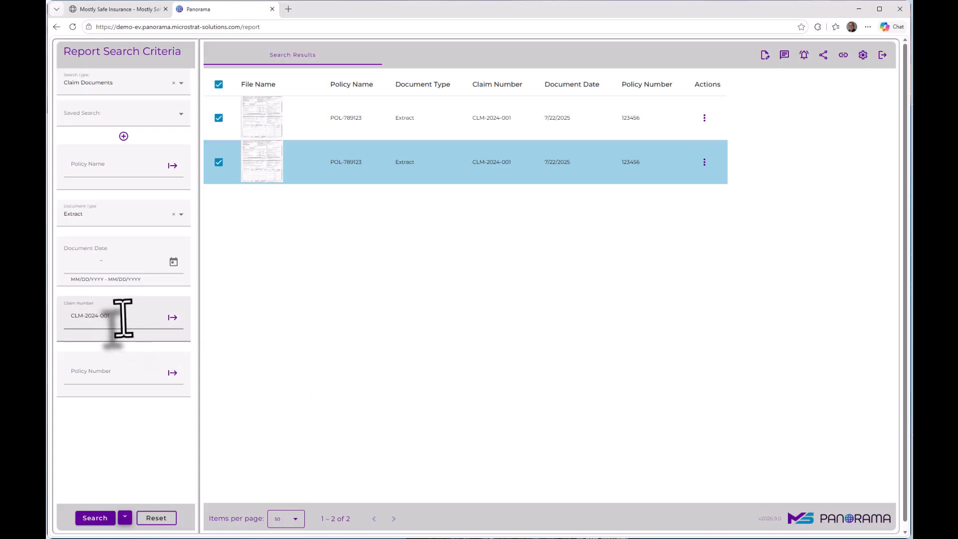
- Clear the claim number criterion and search for claim documents of type Merged
left_click_drag(122, 316, 51, 338)
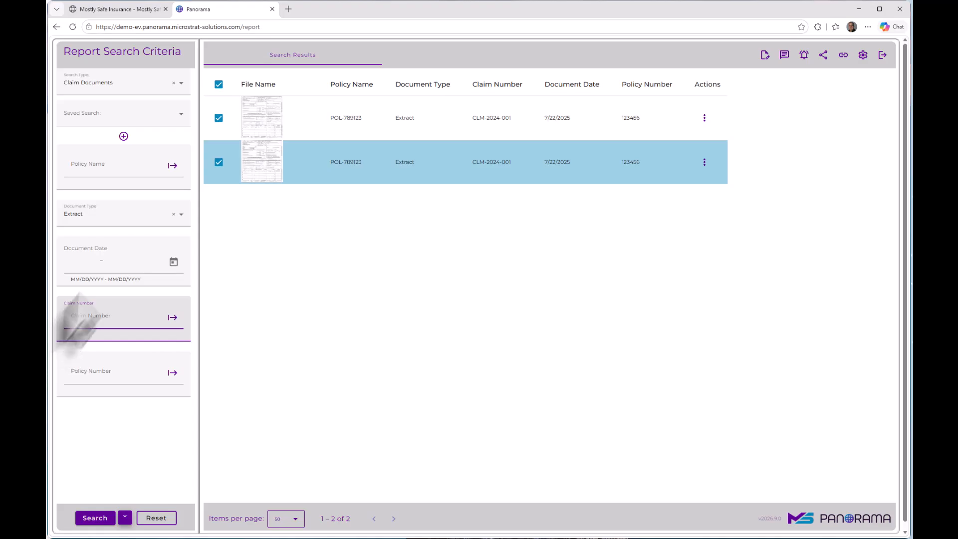
left_click(107, 220)
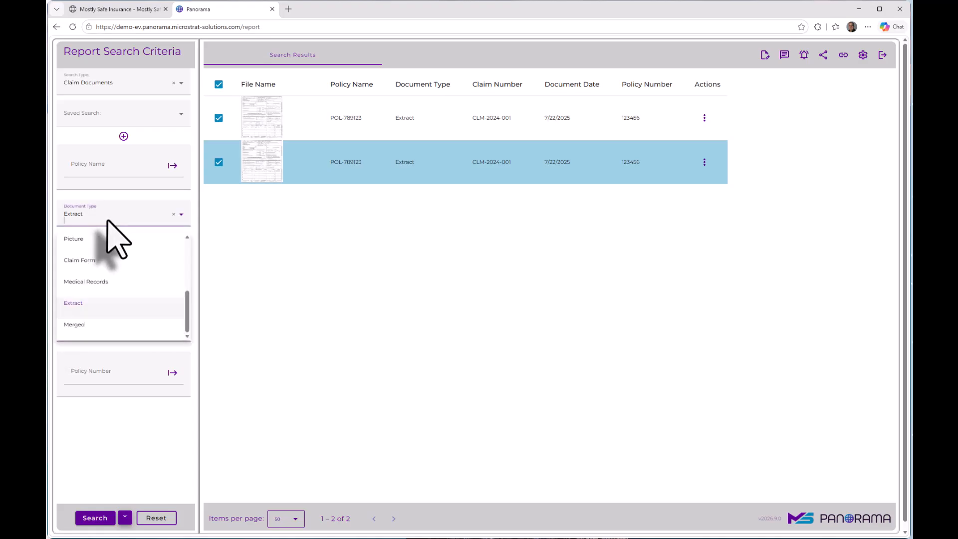
left_click(104, 324)
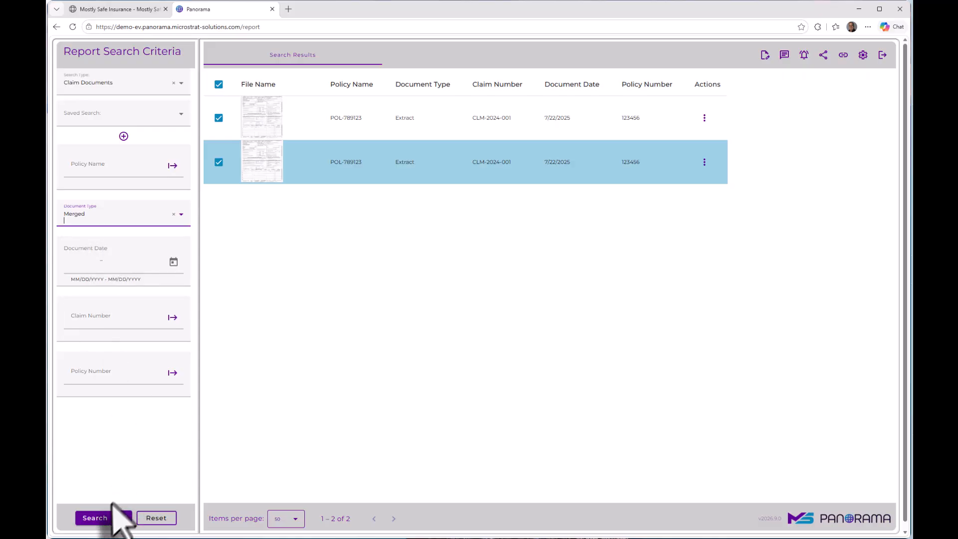
left_click(96, 518)
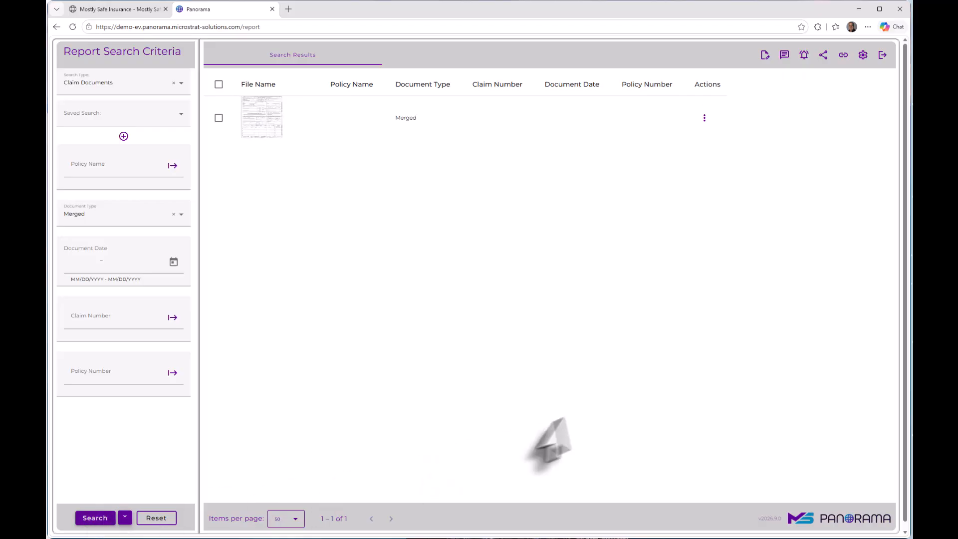
- Open the merged PDF with its page thumbnails shown and fill in the required policy name and claim number
left_click(704, 119)
left_click(725, 145)
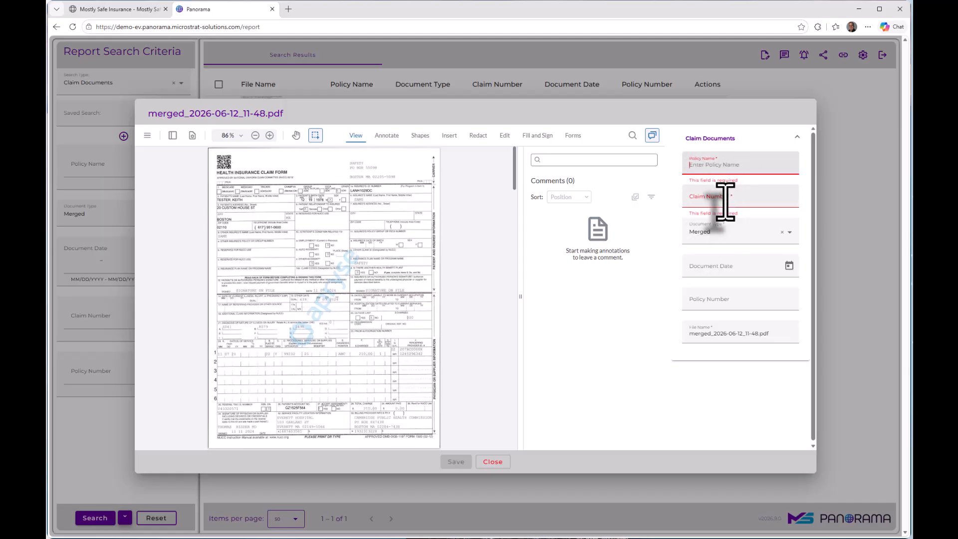
left_click(173, 136)
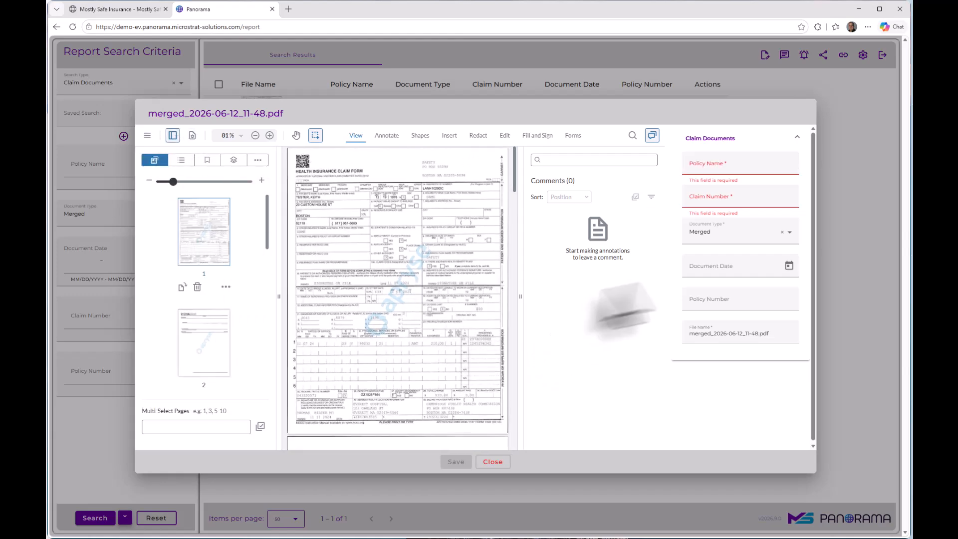
left_click(729, 161)
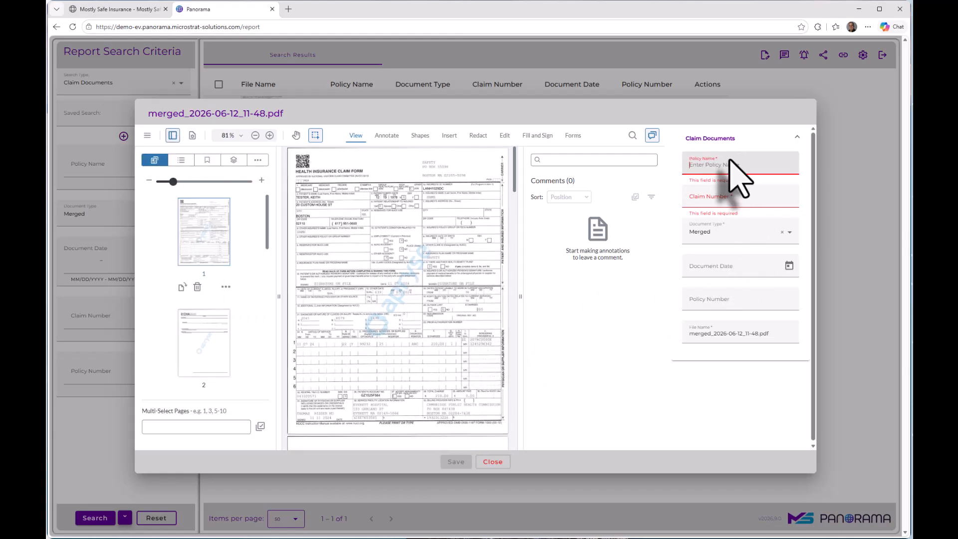
type("Adam")
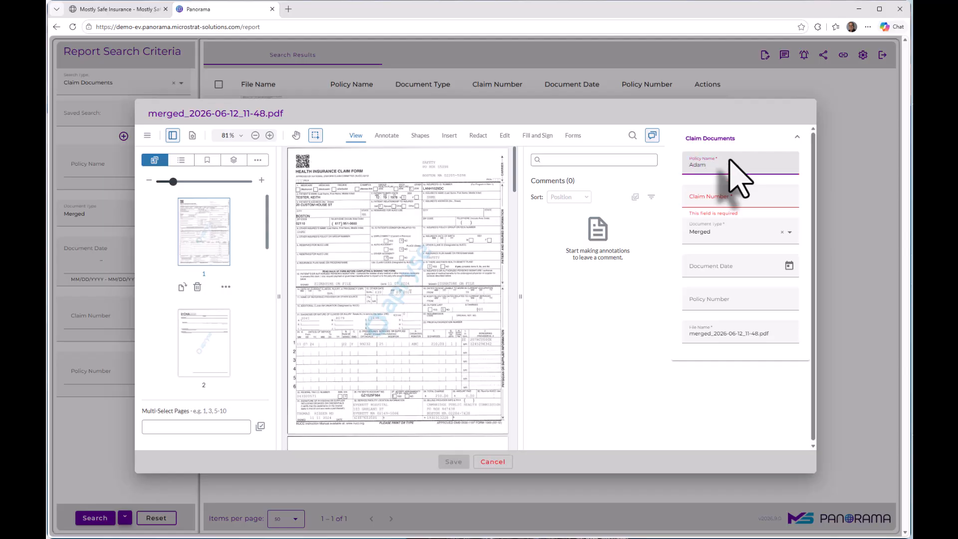
left_click(703, 198)
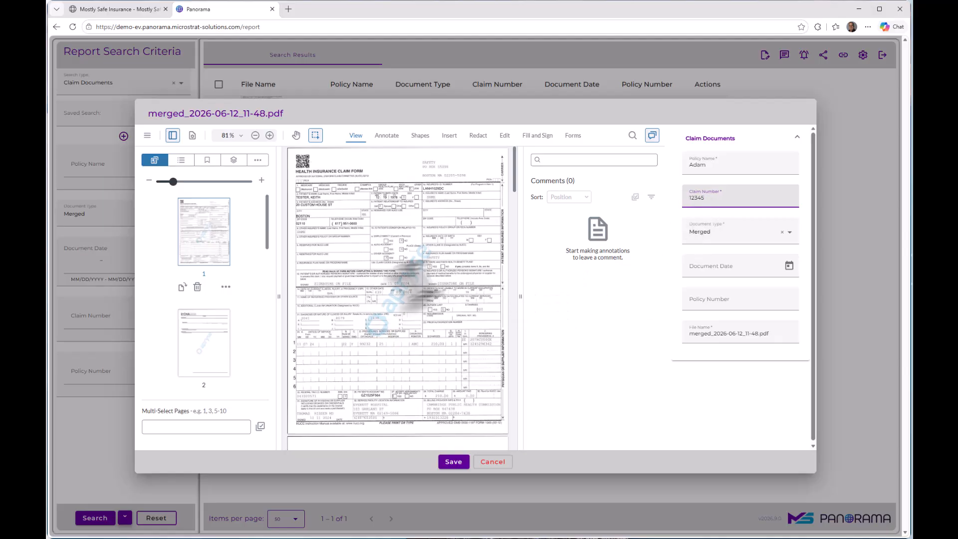
- Redact the first paragraph of the progress notes on page 6, apply the redaction permanently and save the document
scroll(219, 267, "down", 3)
scroll(220, 267, "down", 8)
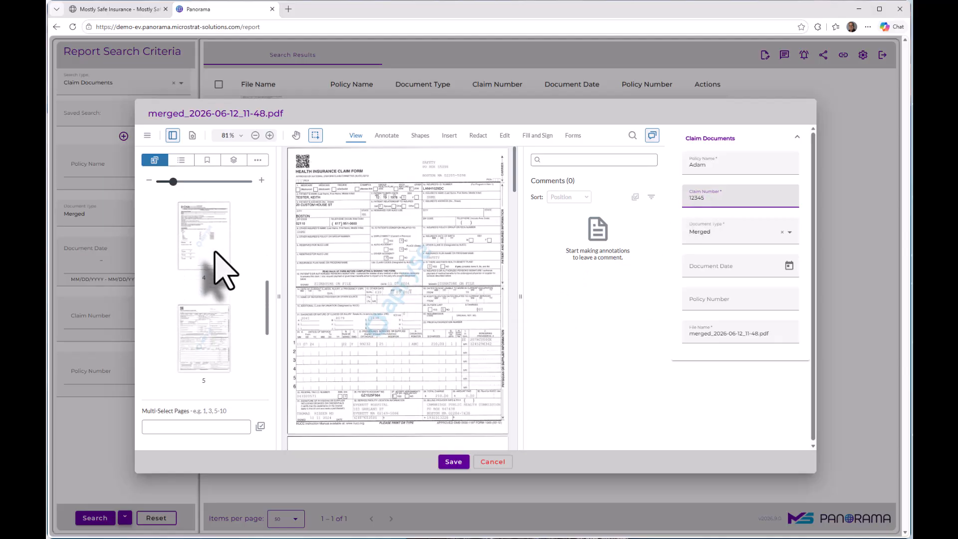
scroll(225, 272, "up", 3)
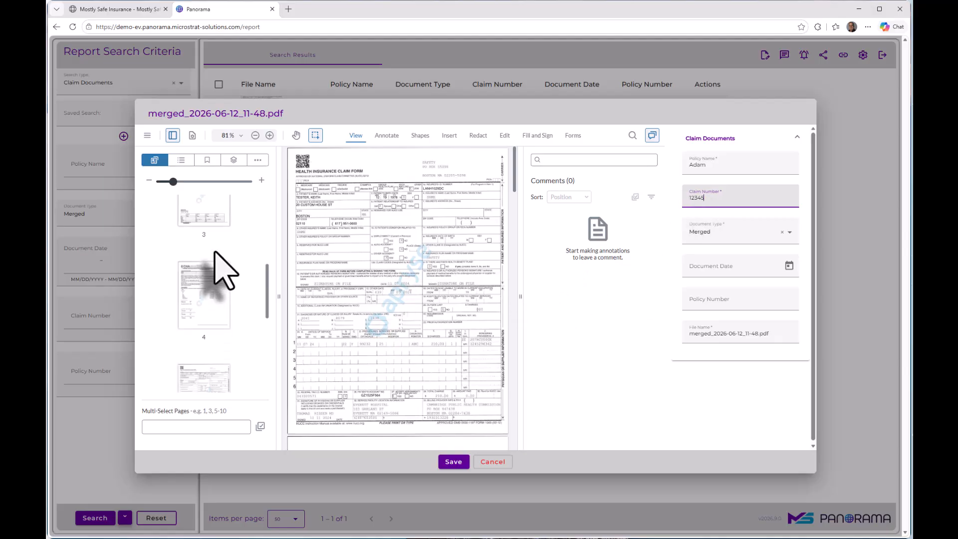
scroll(215, 253, "down", 2)
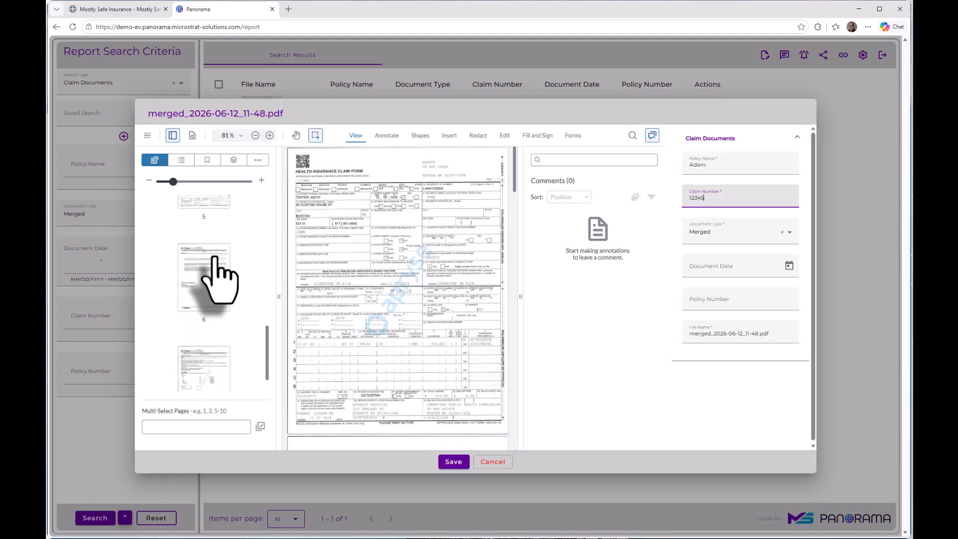
left_click(215, 264)
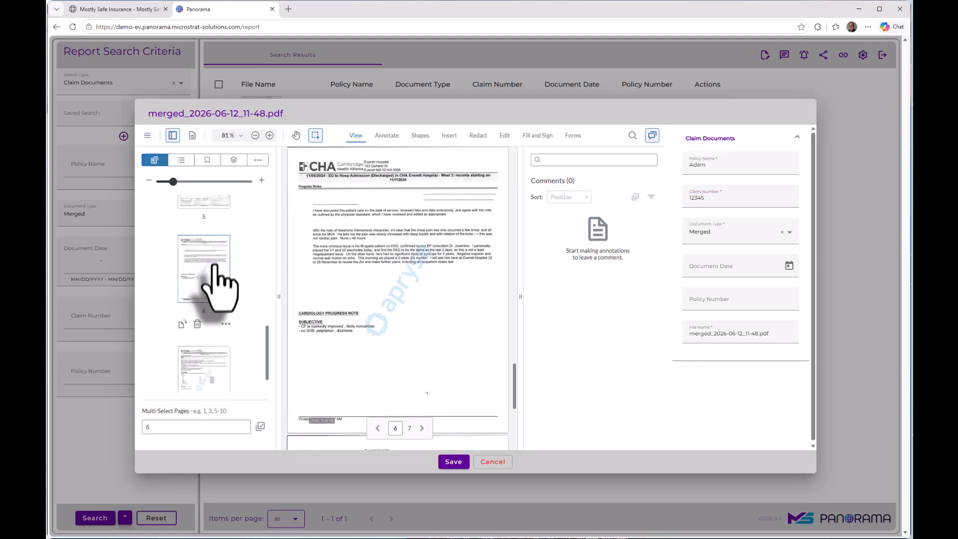
left_click(477, 140)
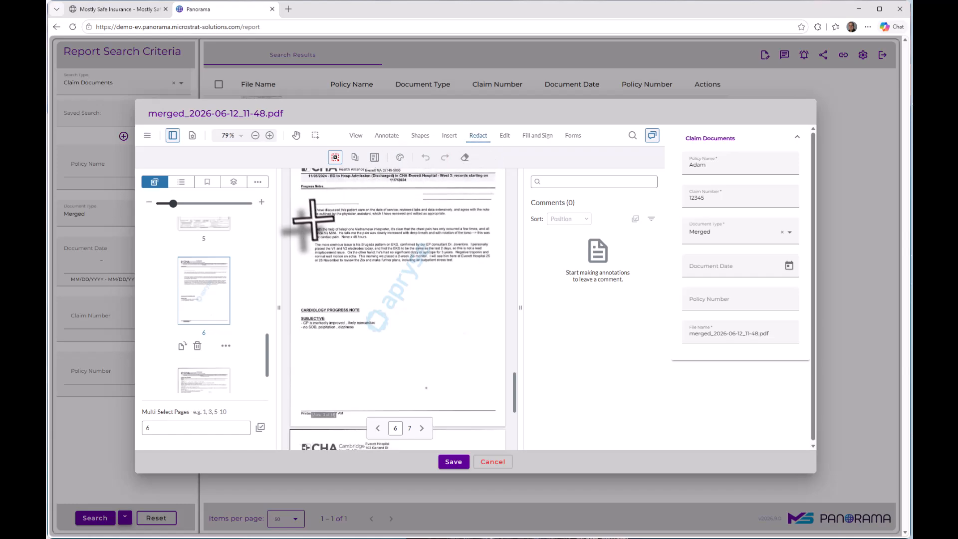
left_click_drag(312, 208, 497, 220)
left_click(574, 267)
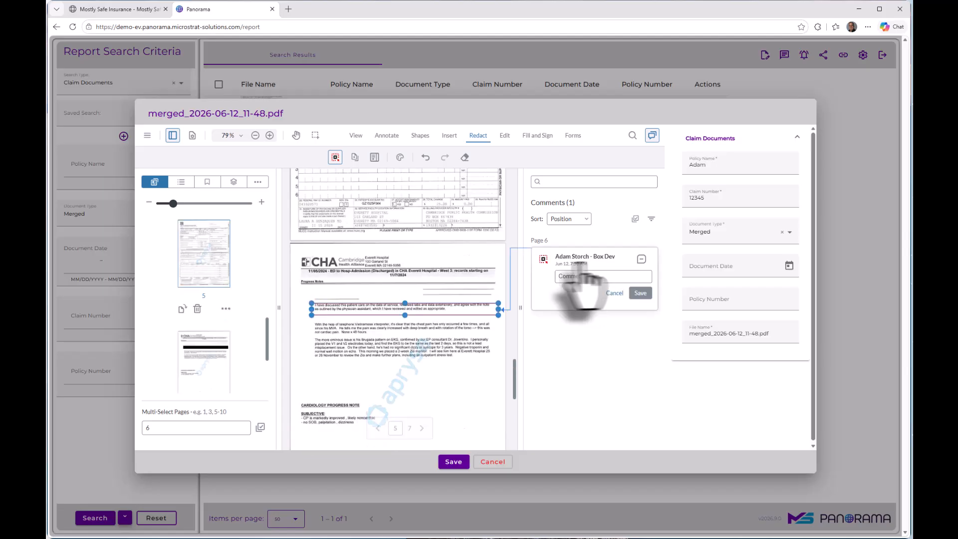
left_click(415, 332)
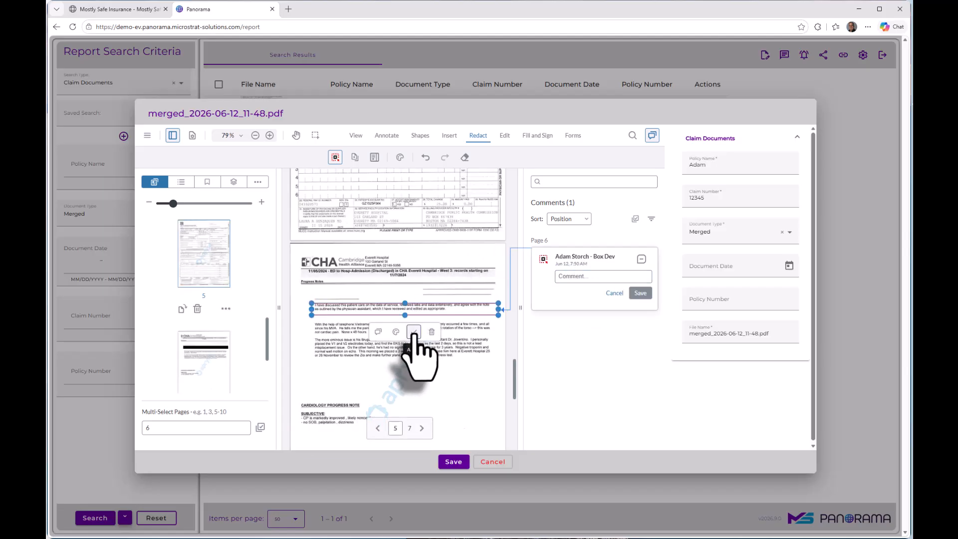
left_click(482, 316)
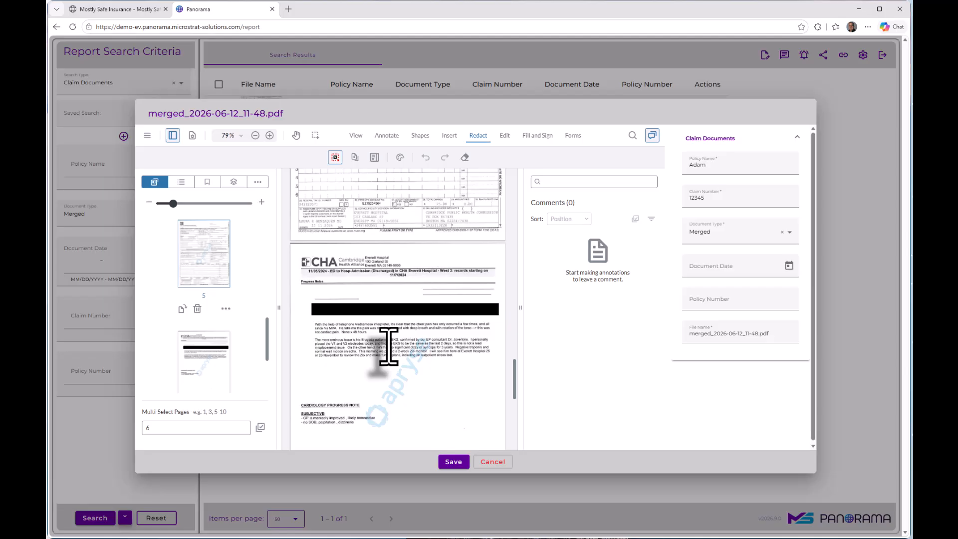
left_click(448, 462)
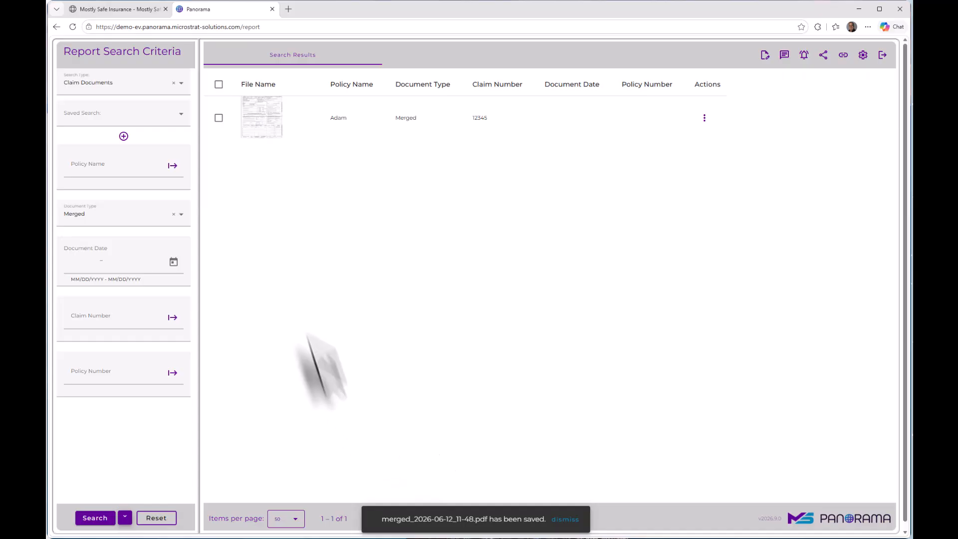
- Run the claim document search for type Merged again to refresh the results
left_click(183, 214)
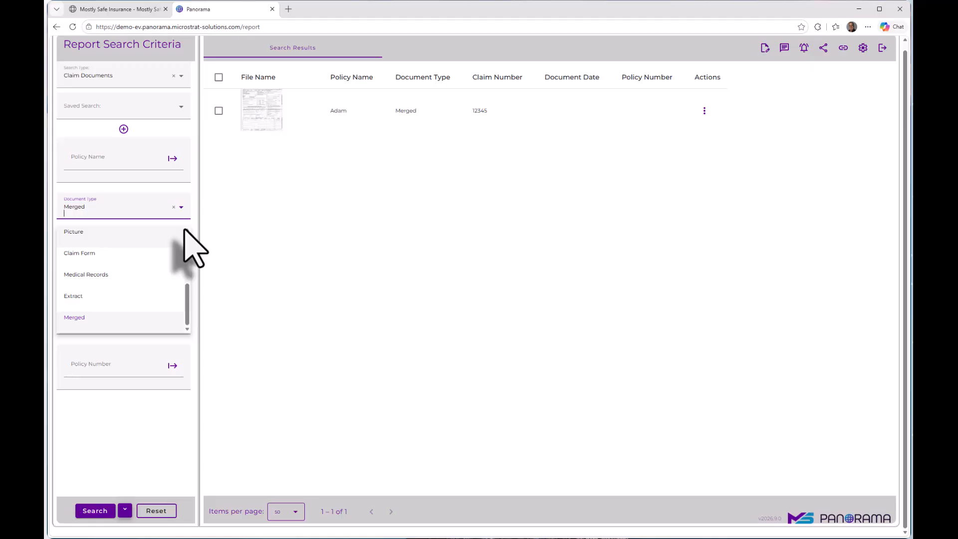
left_click(100, 322)
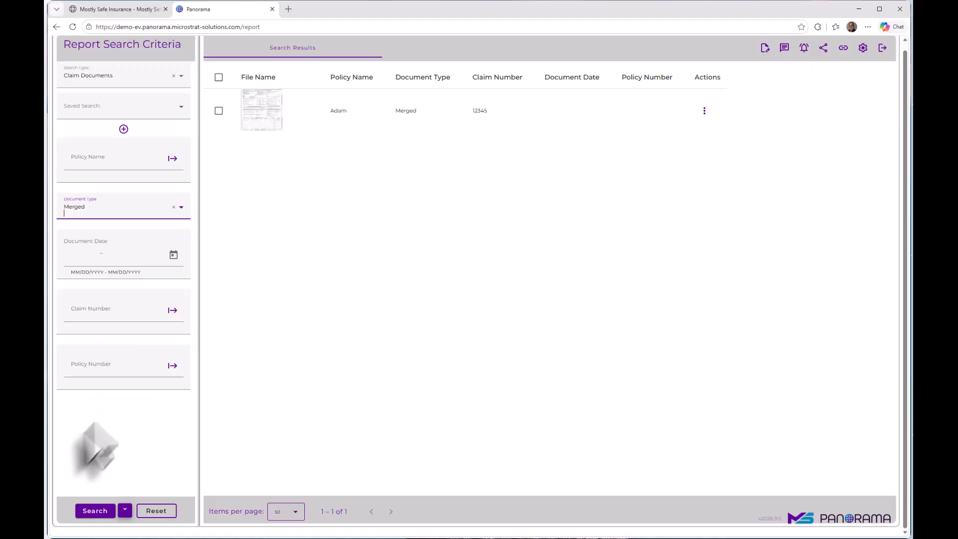
left_click(93, 510)
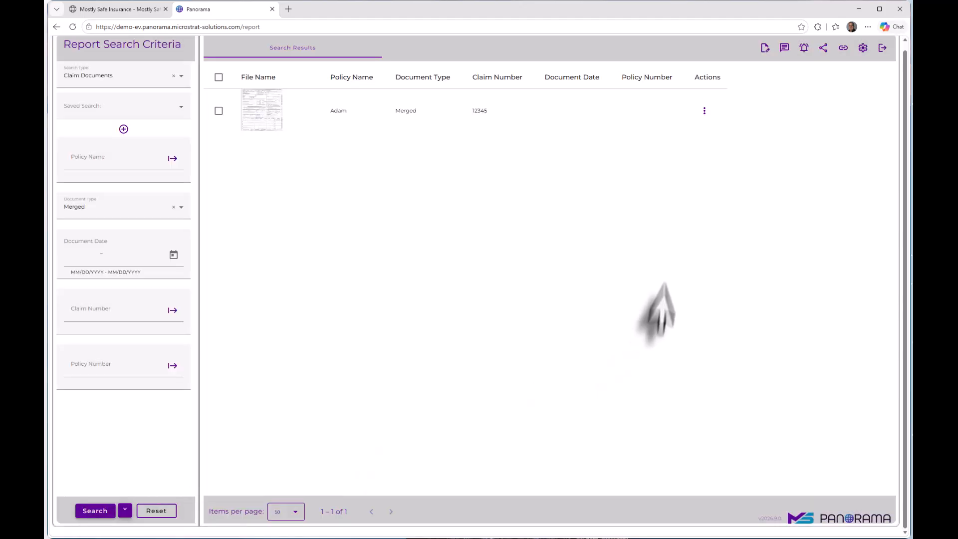
- Open the redacted merged PDF, examine the redaction on page 6 and close the document
left_click(703, 117)
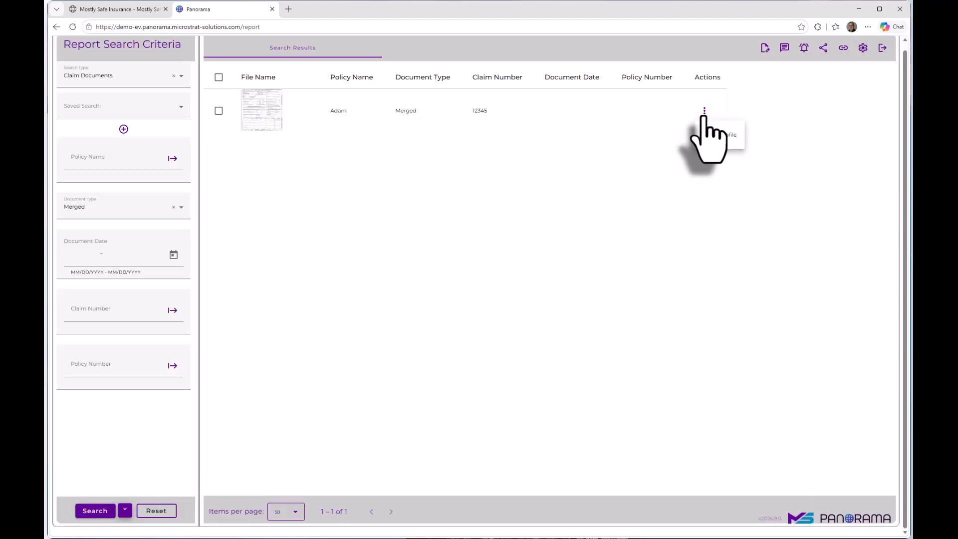
left_click(728, 135)
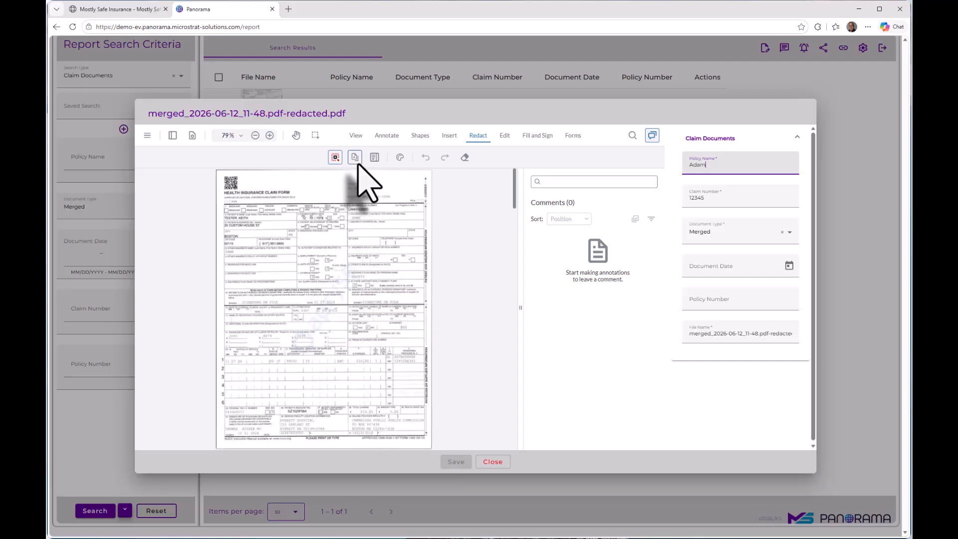
scroll(372, 247, "down", 10)
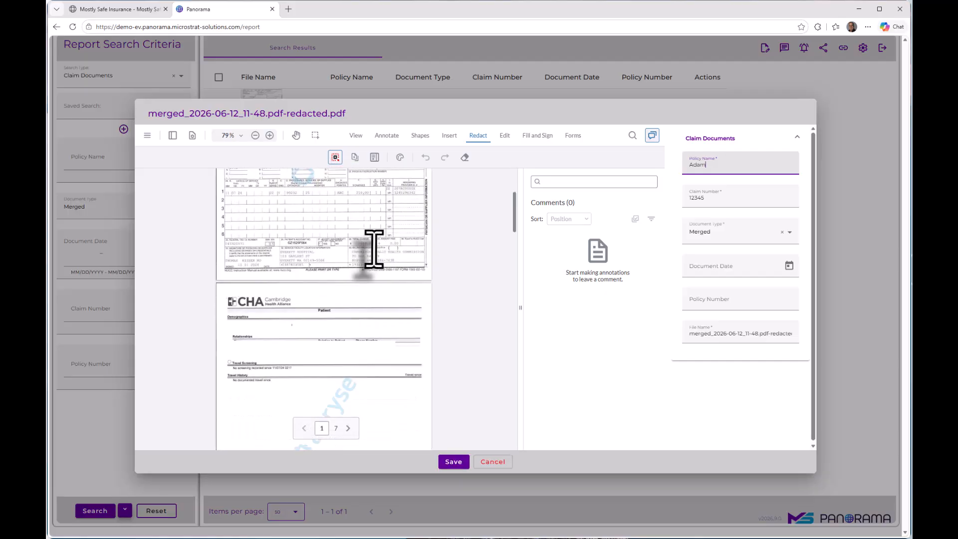
scroll(373, 249, "down", 20)
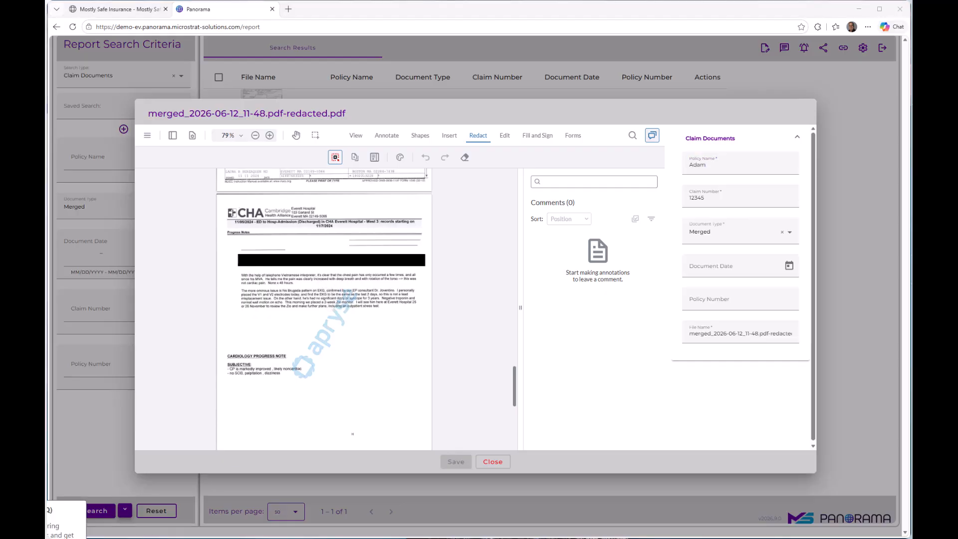
left_click(492, 462)
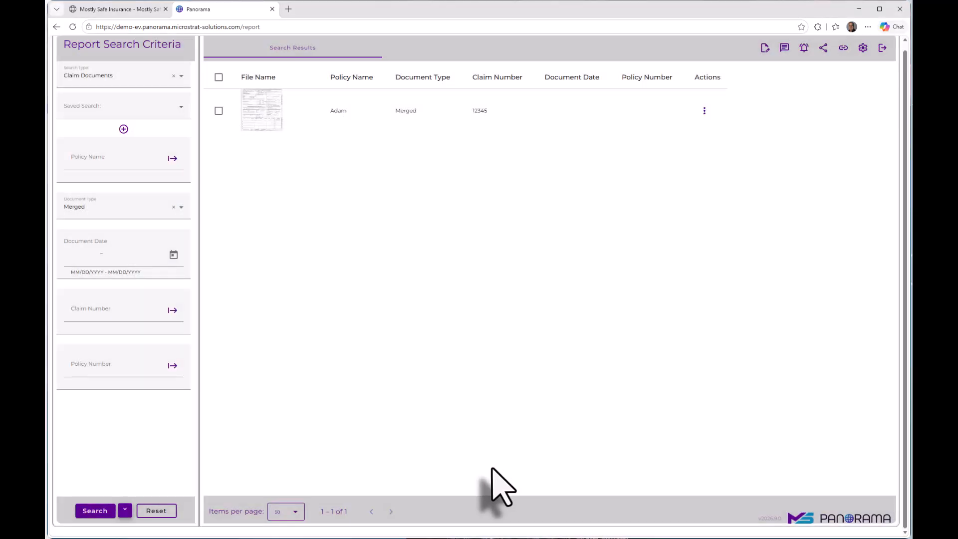
- Switch to the Mostly Safe Insurance claim page, view the picture document's location on the map, close the map and return to the claim details
left_click(120, 9)
scroll(536, 342, "down", 2)
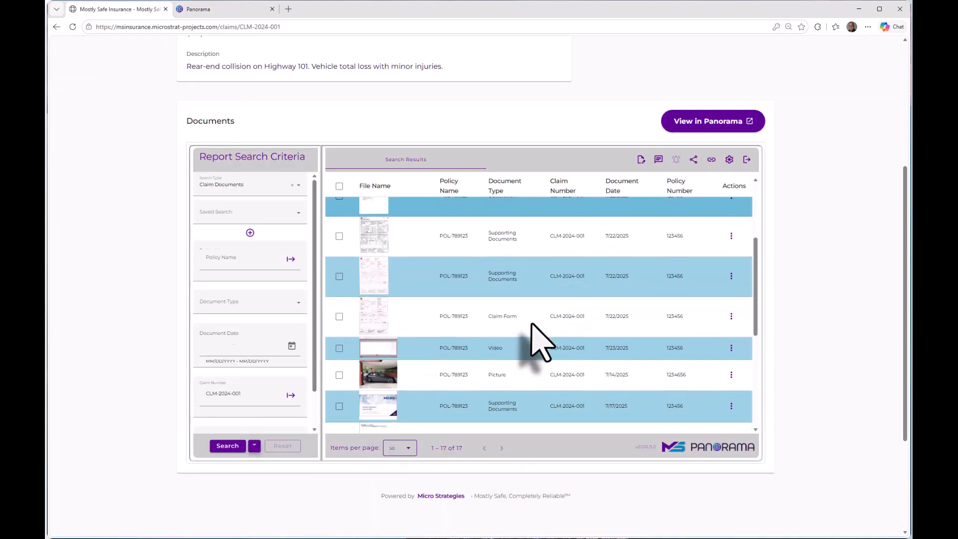
scroll(536, 342, "down", 2)
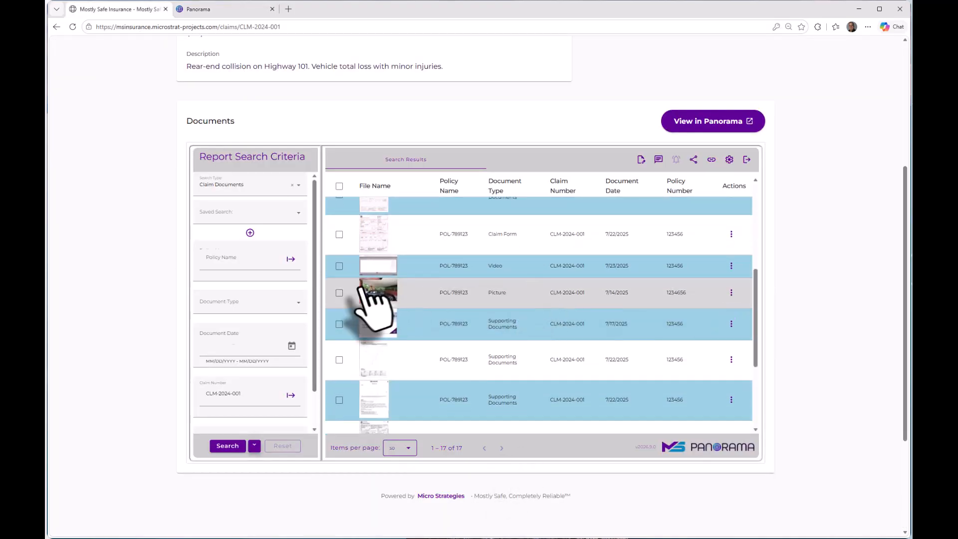
left_click(731, 293)
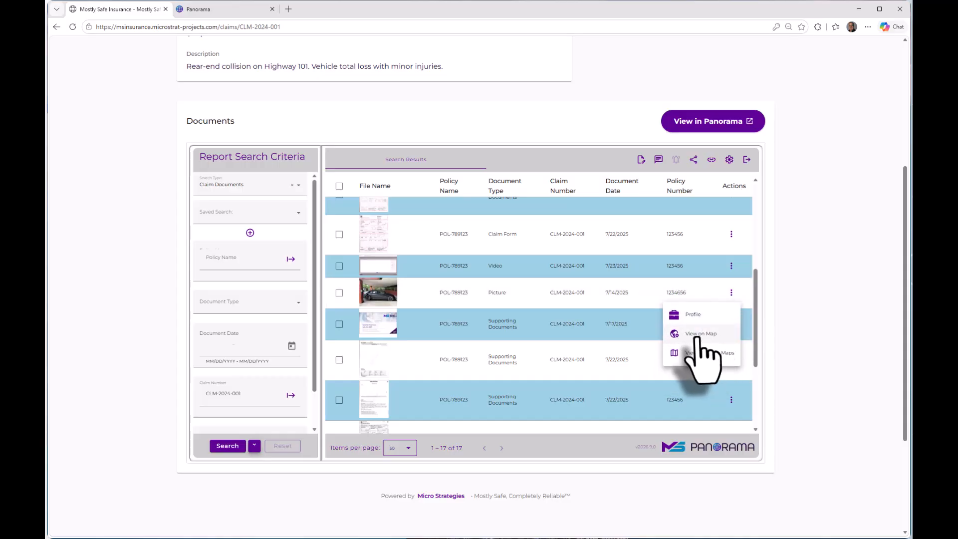
left_click(697, 353)
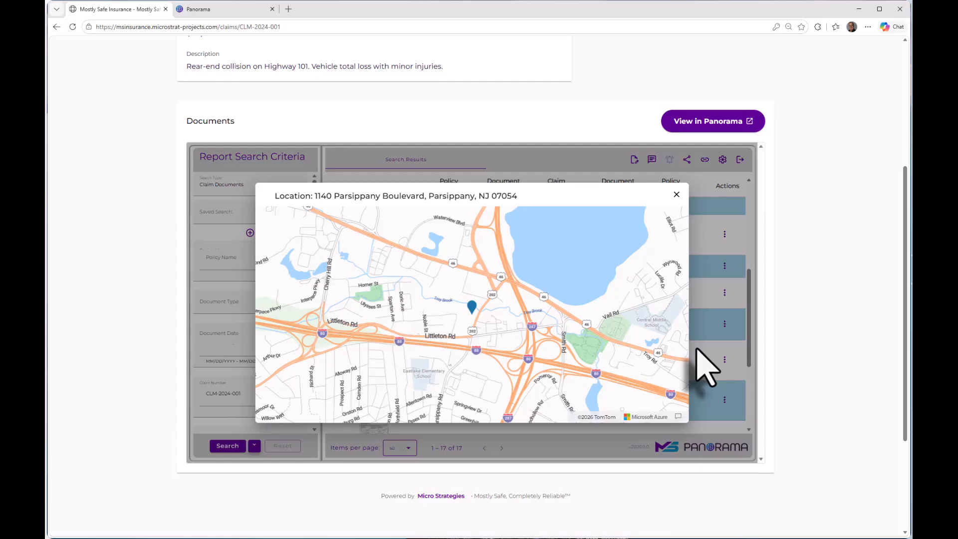
left_click(676, 194)
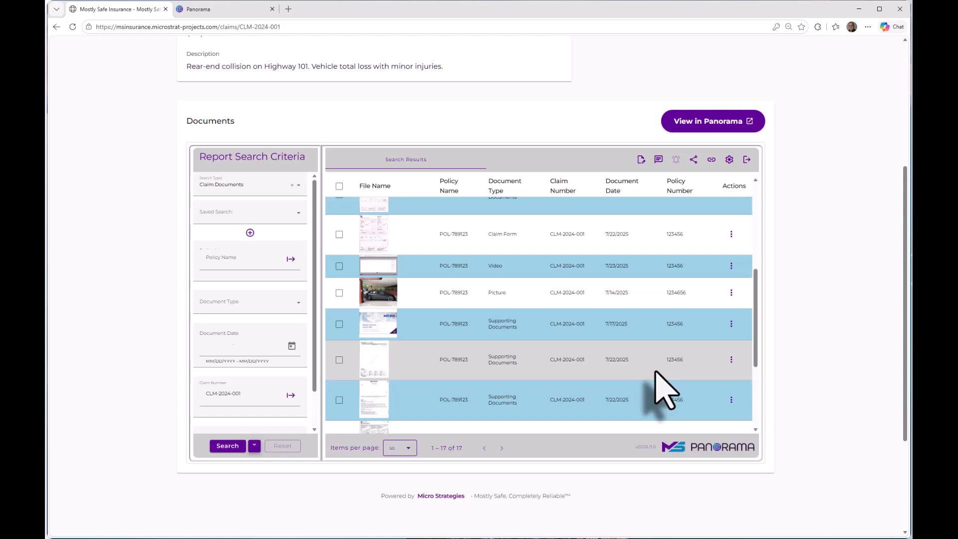
scroll(663, 389, "up", 5)
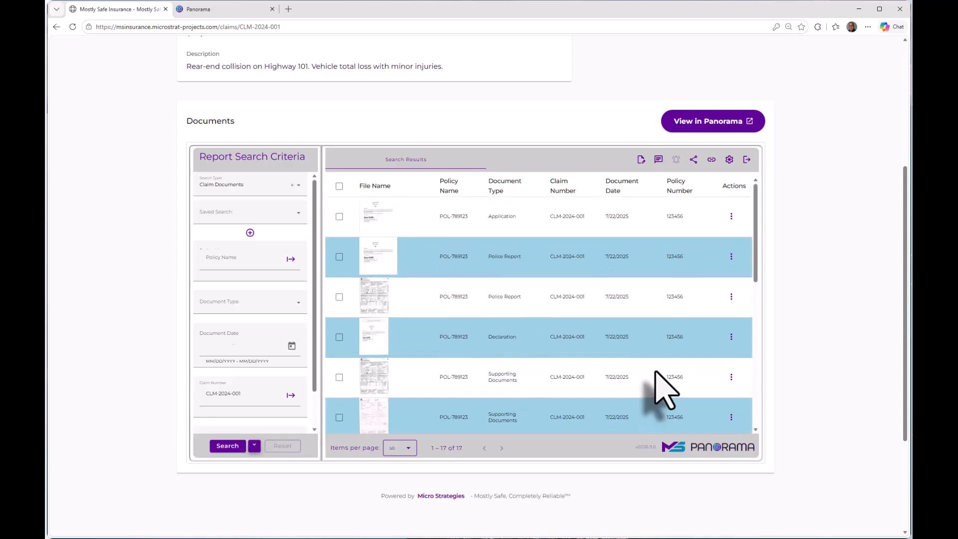
scroll(850, 414, "up", 4)
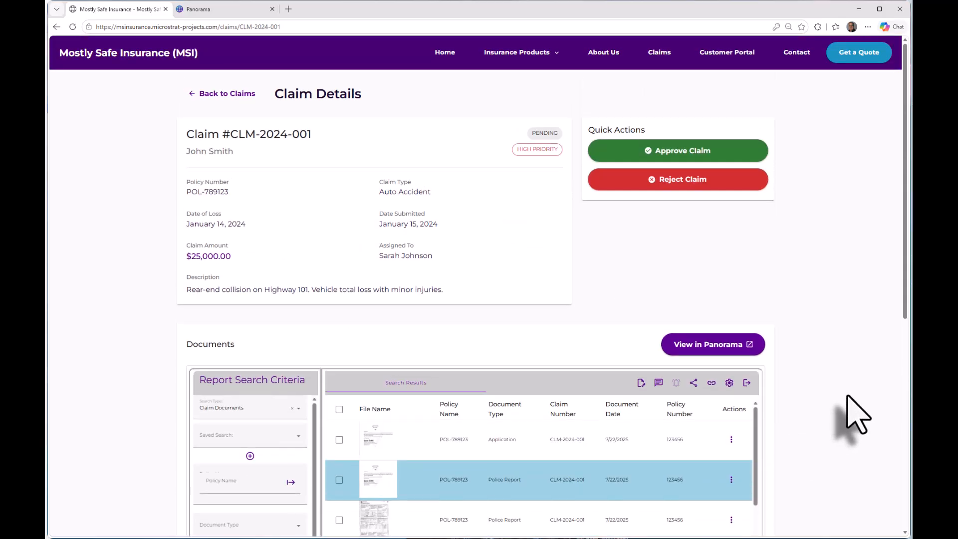